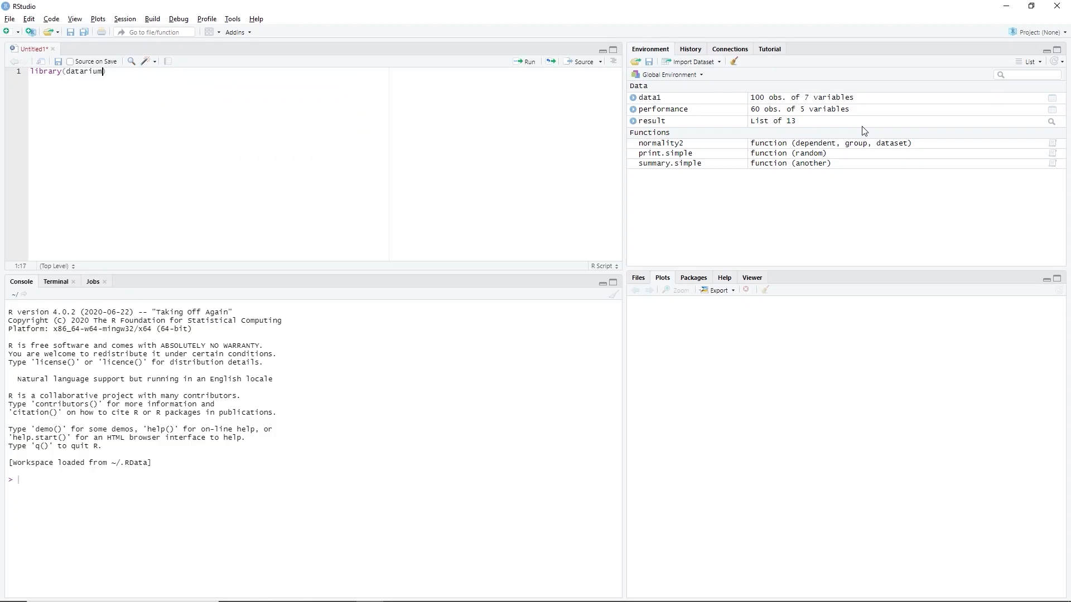
Complete the library(datarium) line, add View(performance) below it, and run both lines.
text())
key(Return)
text(View()
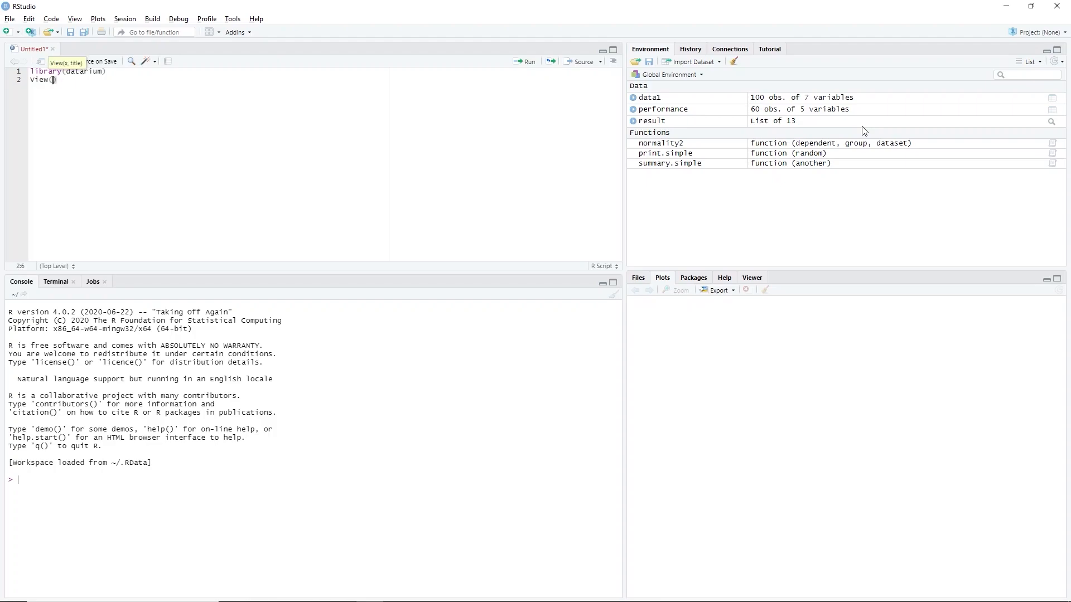
text(perfor)
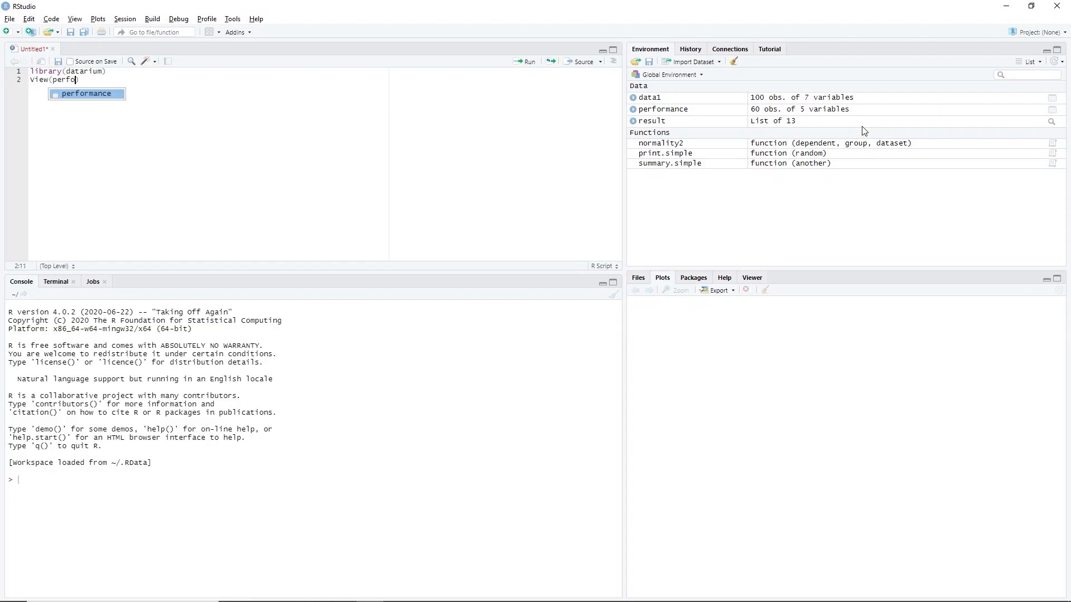
text(mance)
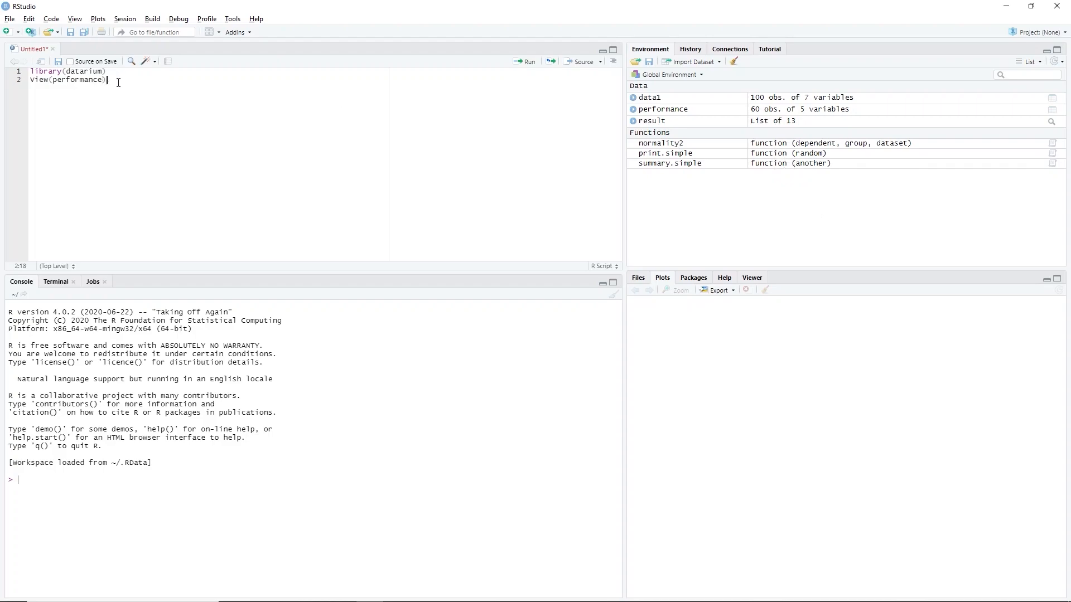
key(ctrl+shift+Home)
key(ctrl+Return)
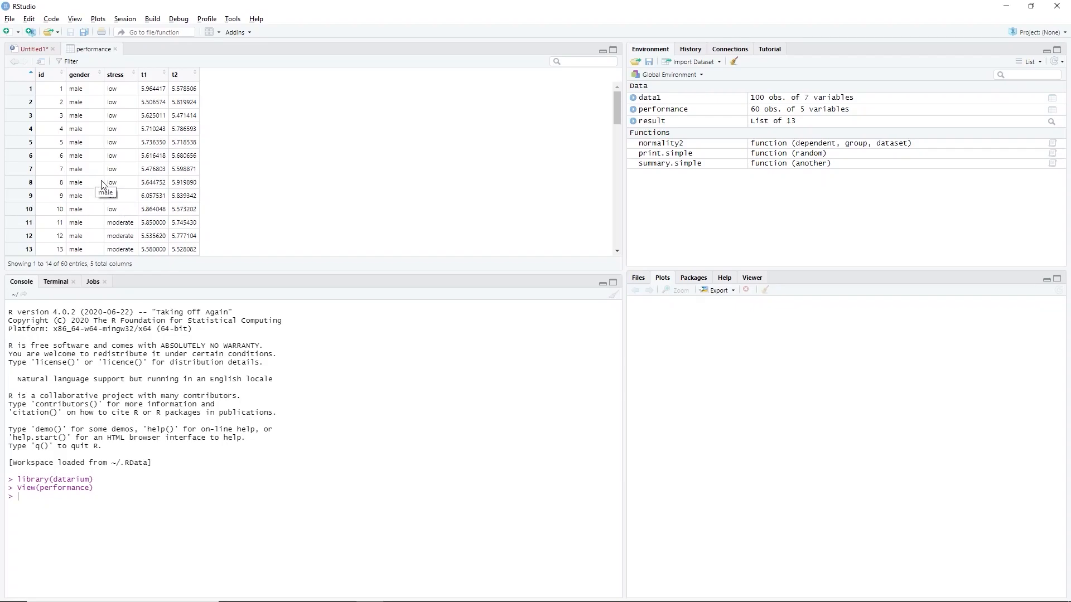
Add install.packages("datarium") on line 4 of the untitled script and rerun View(performance).
click(14, 61)
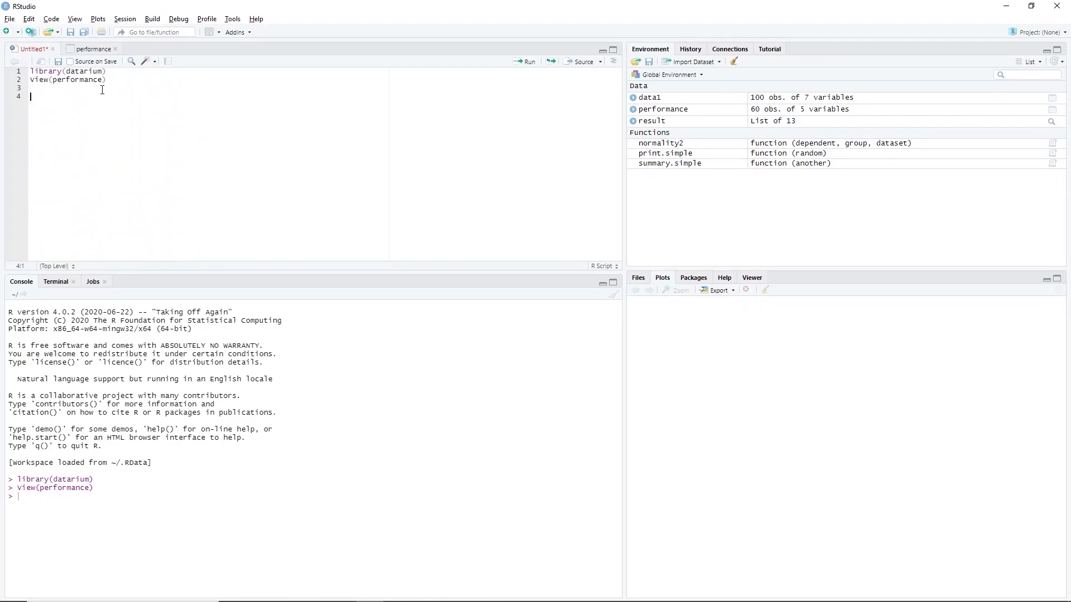
text(insta)
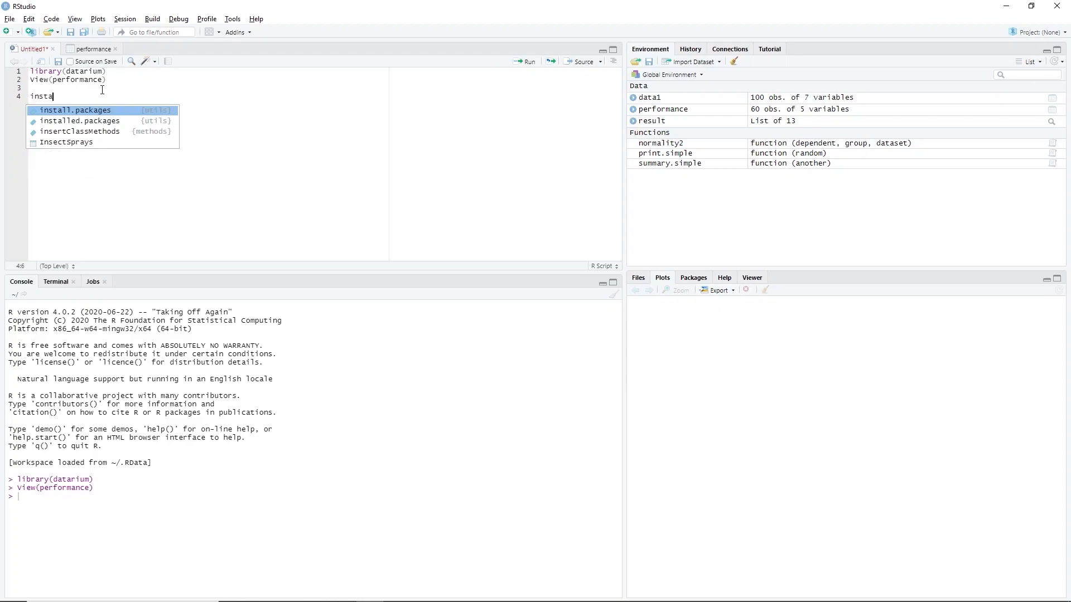
key(Return)
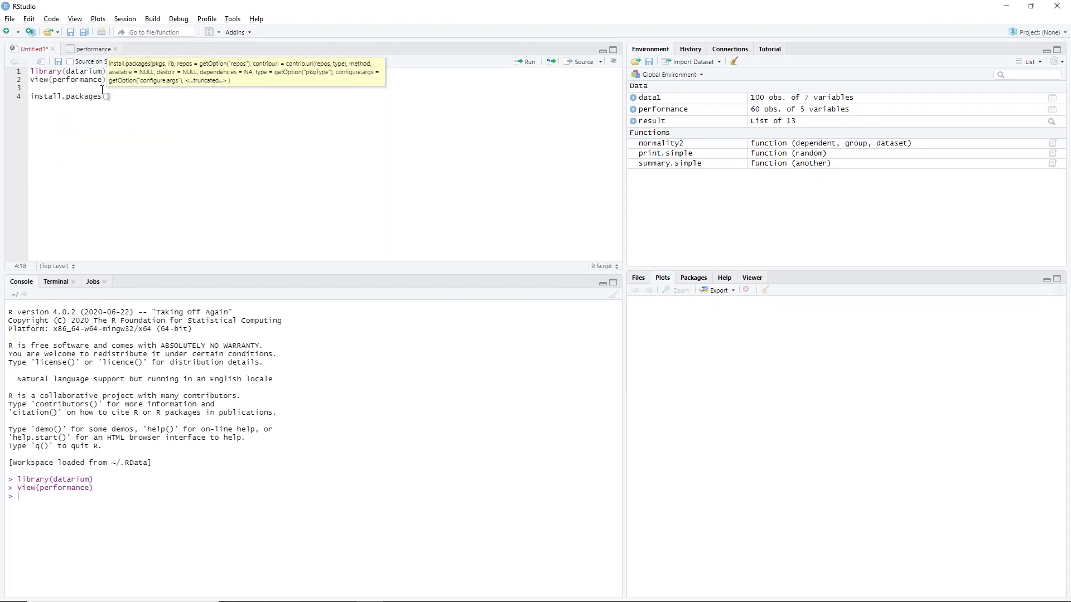
text("datarium)
drag(186, 100, 29, 98)
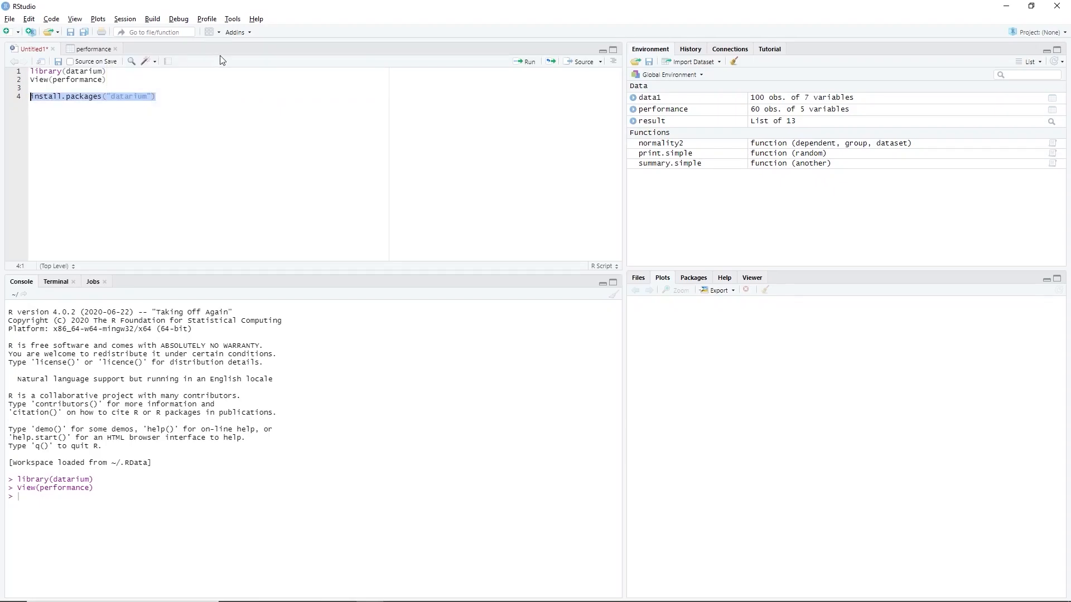
drag(107, 80, 30, 71)
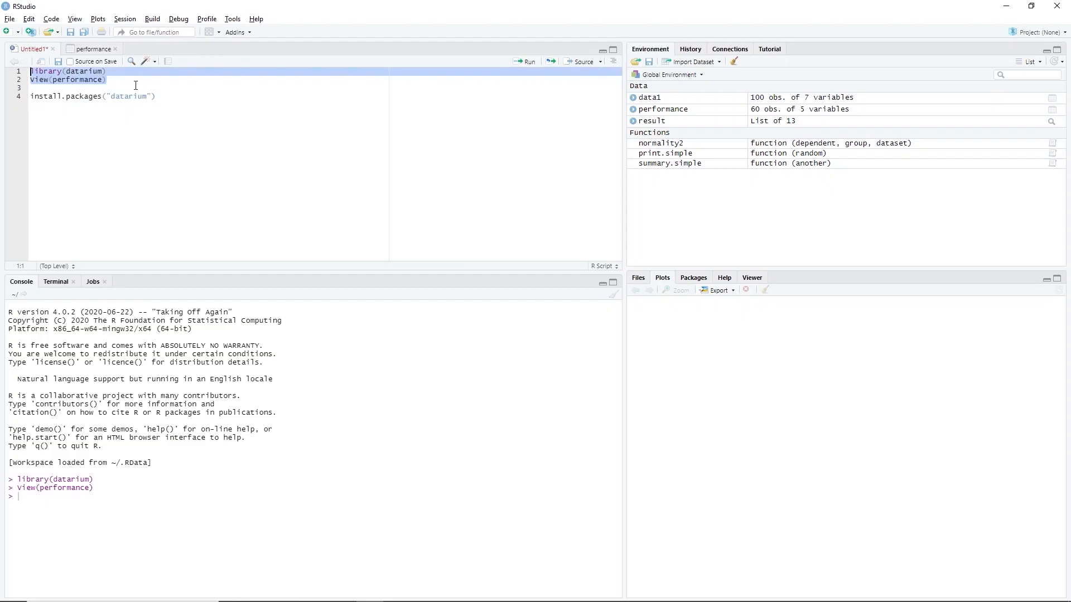
key(ctrl+Return)
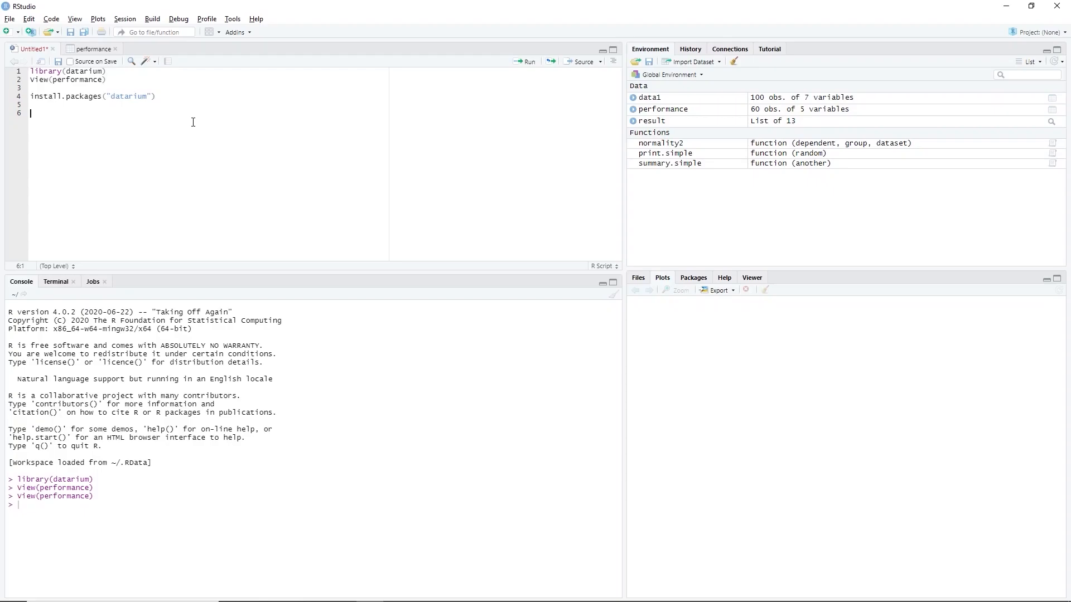
Add boxplot(t1~stress, performance) on line 6, run it, and start a new line at 8.
text(boxplo)
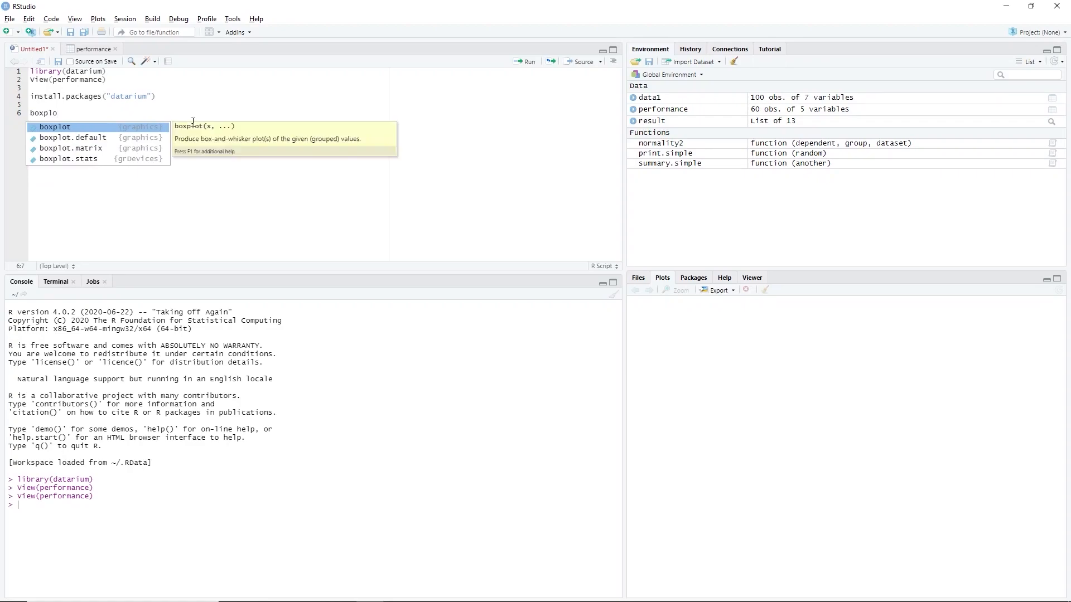
key(Tab)
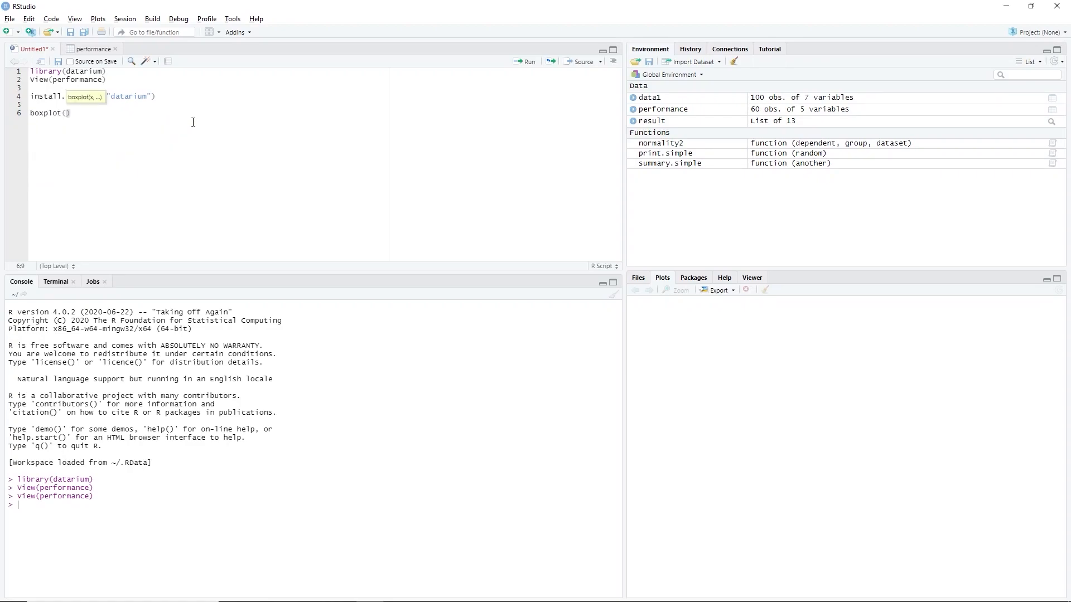
text(t1~stress, perfo)
key(Return)
text())
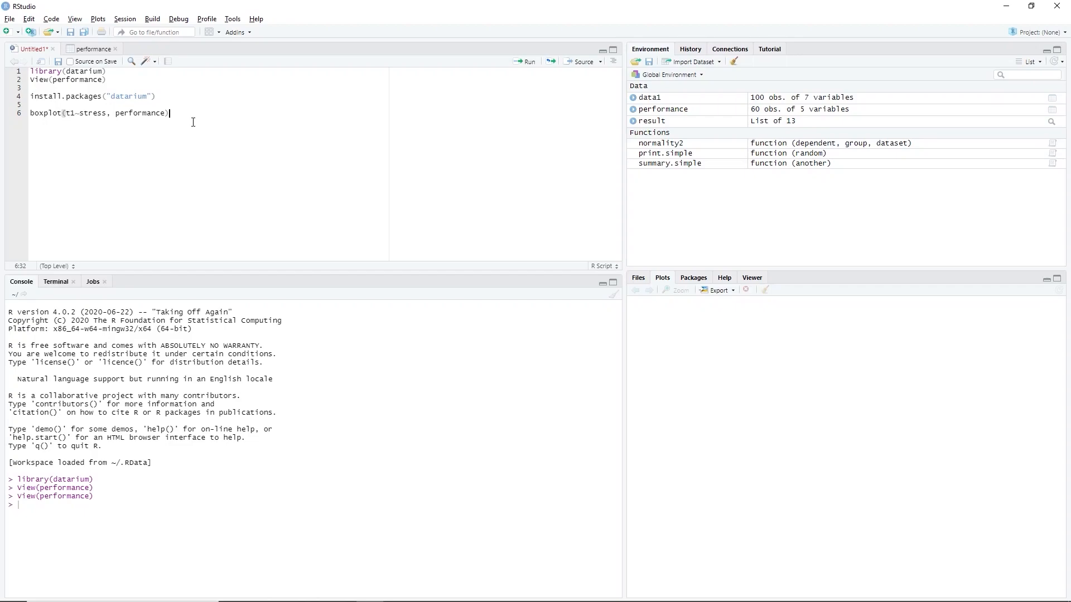
drag(183, 116, 15, 115)
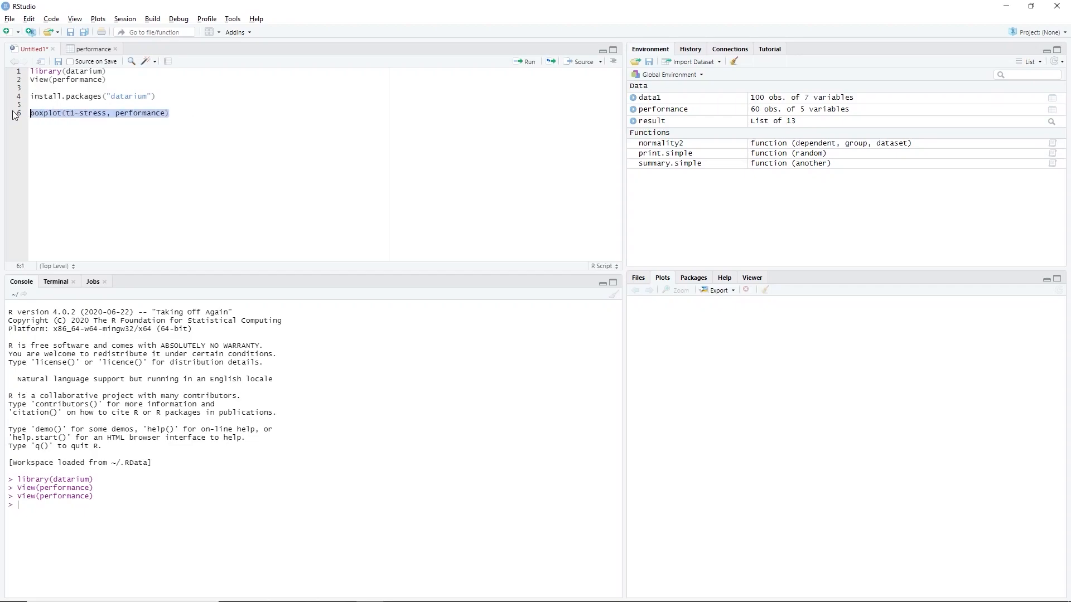
key(ctrl+Return)
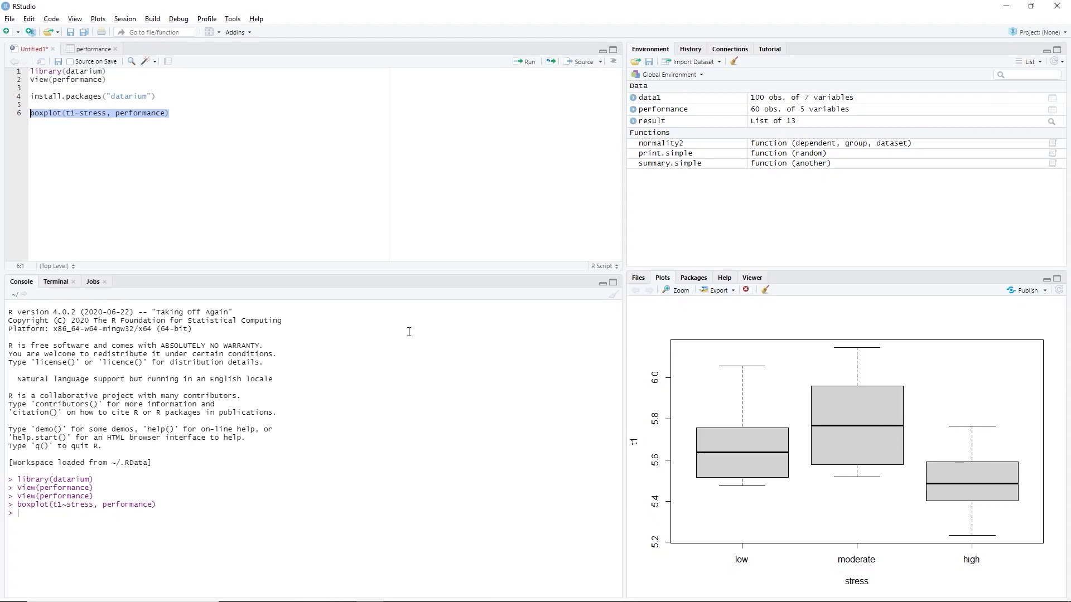
click(109, 153)
key(Return)
key(Return)
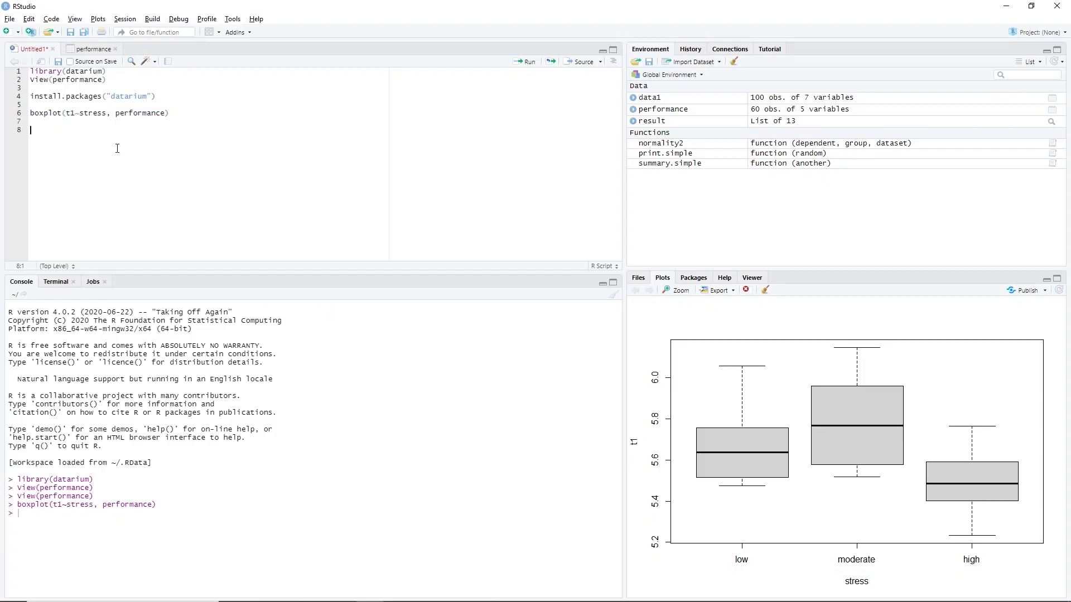
Open the normality2 R file from the School Files folder and run its entire code.
click(9, 19)
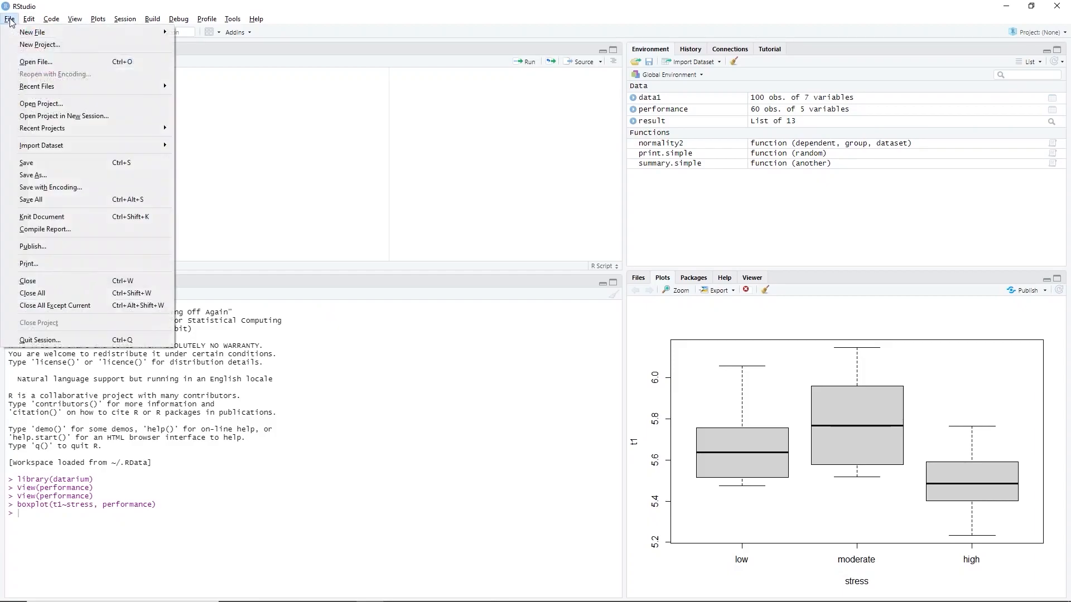
click(26, 62)
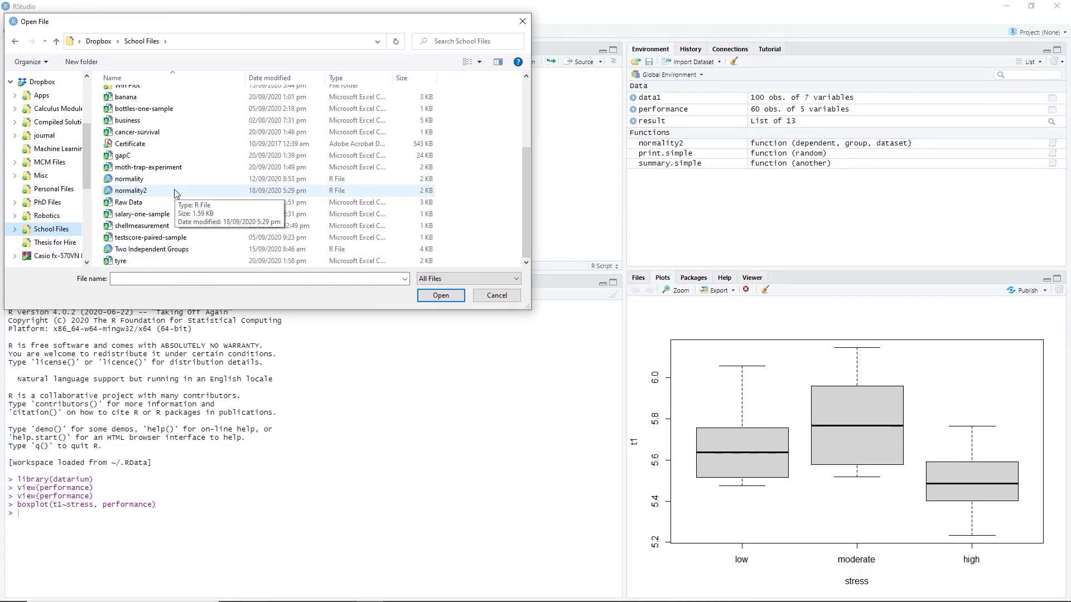
double_click(175, 191)
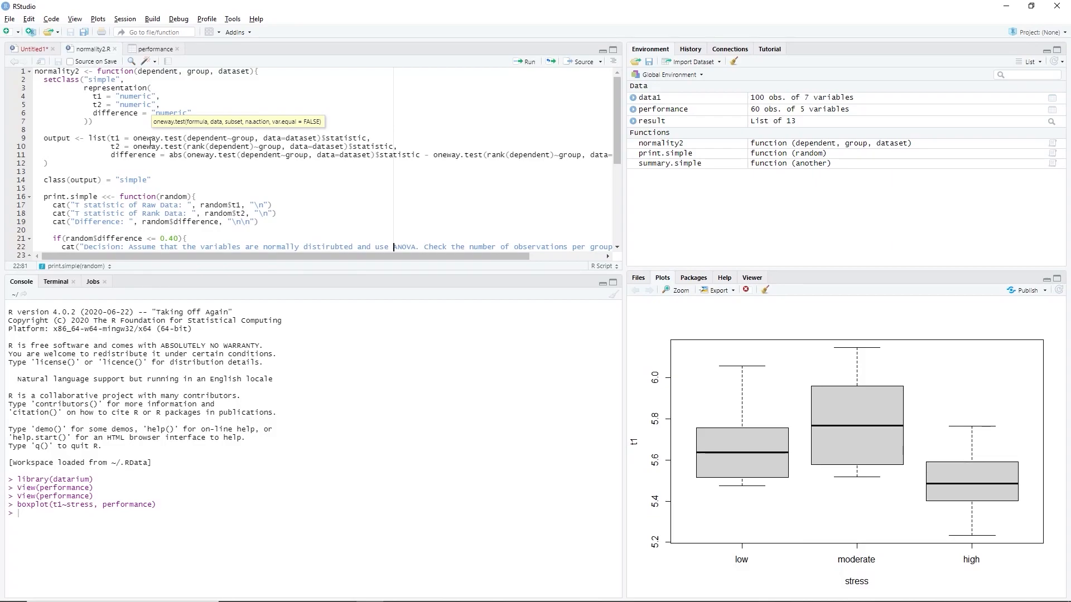
click(43, 169)
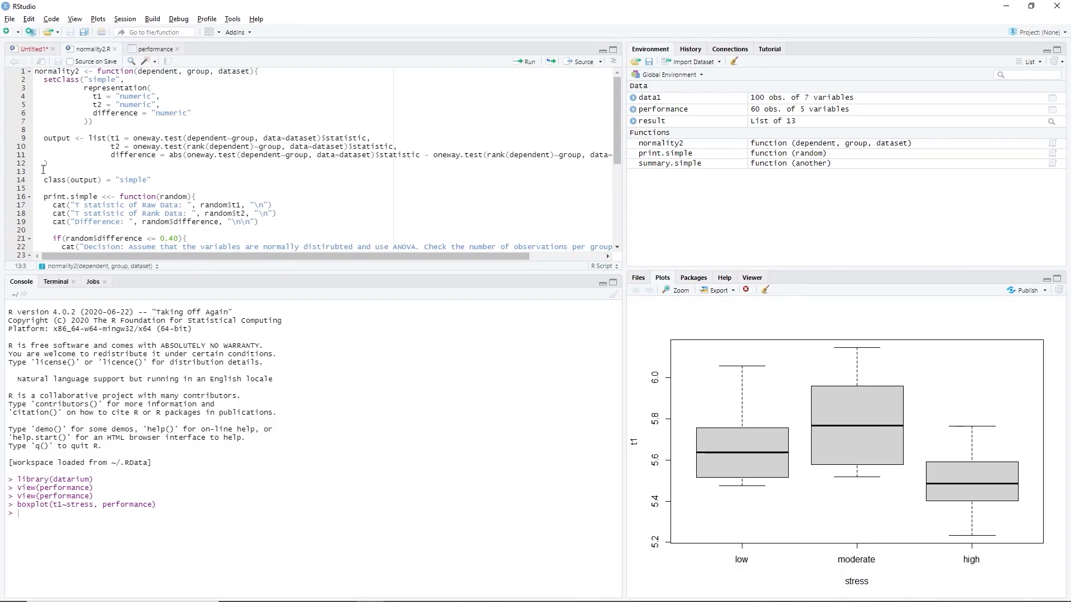
key(ctrl+a)
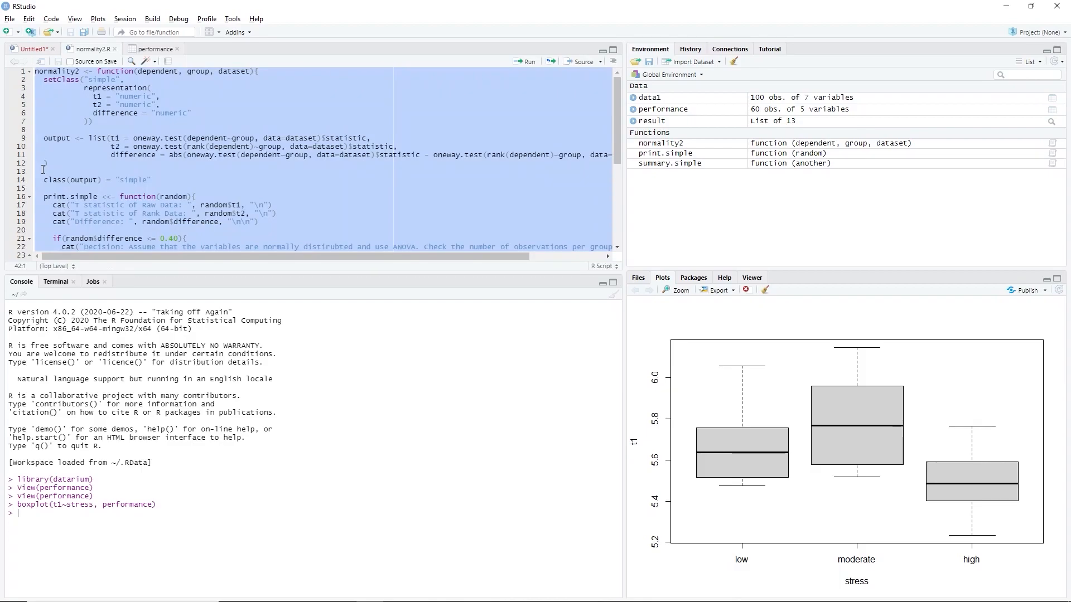
key(ctrl+Return)
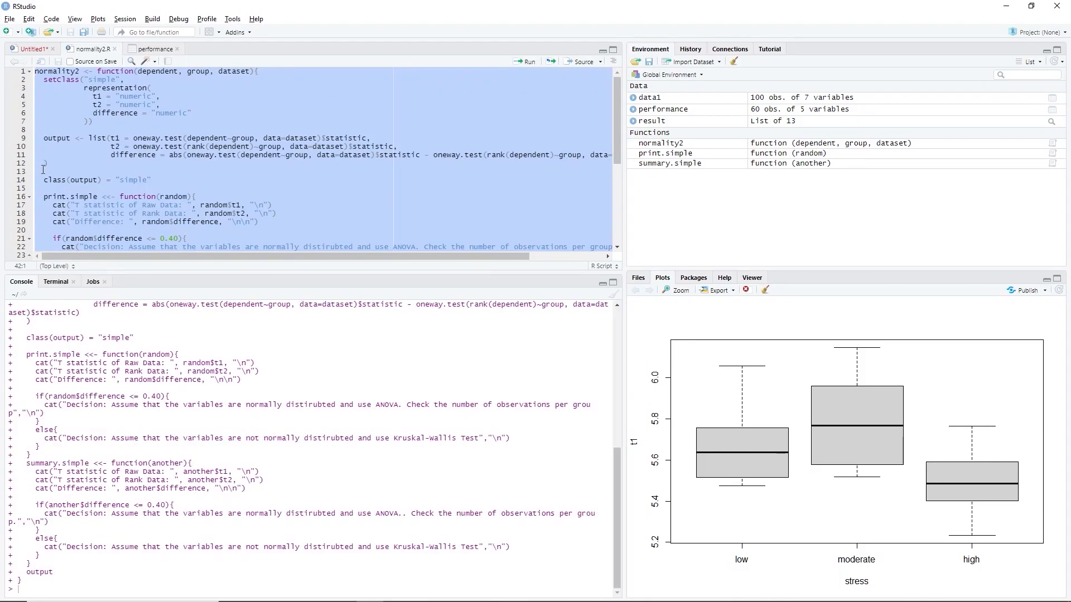
Return to the untitled script and begin a normality2 call on line 8 with performance$t1 as the dependent argument.
click(36, 49)
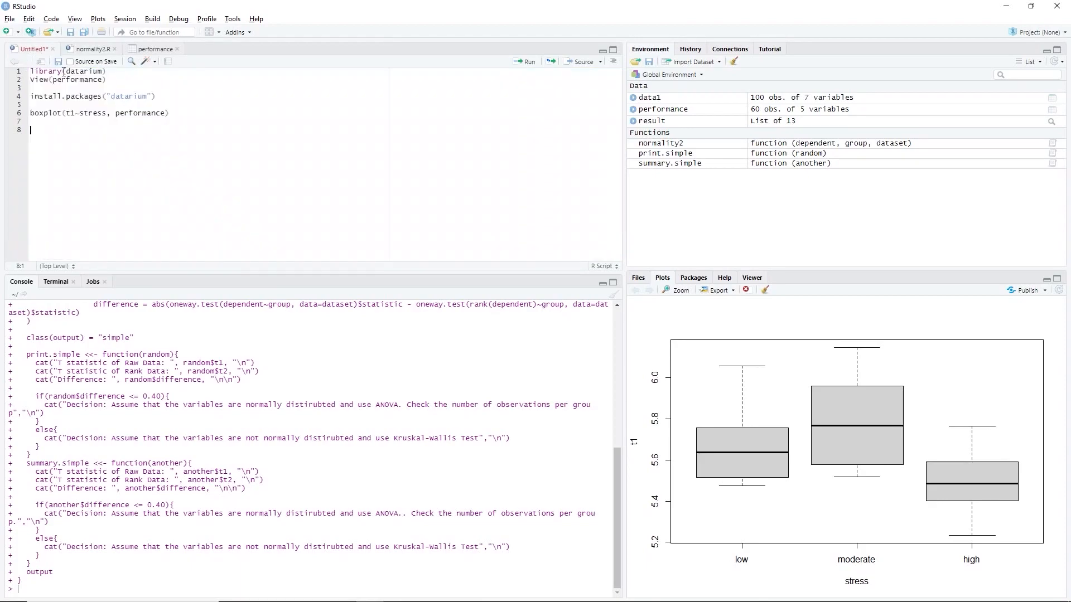
text(normality)
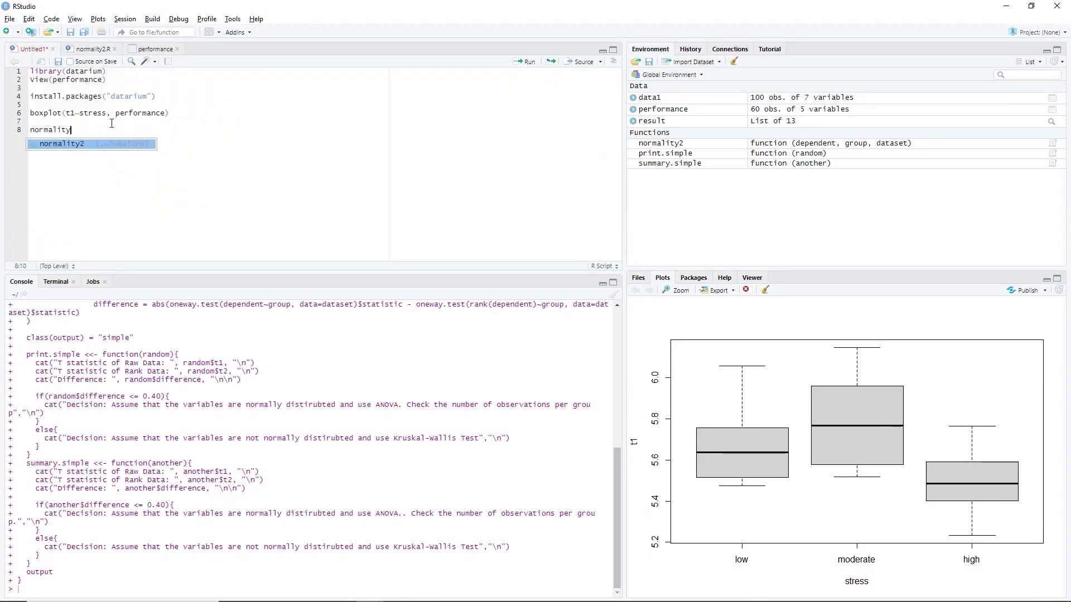
text(2)
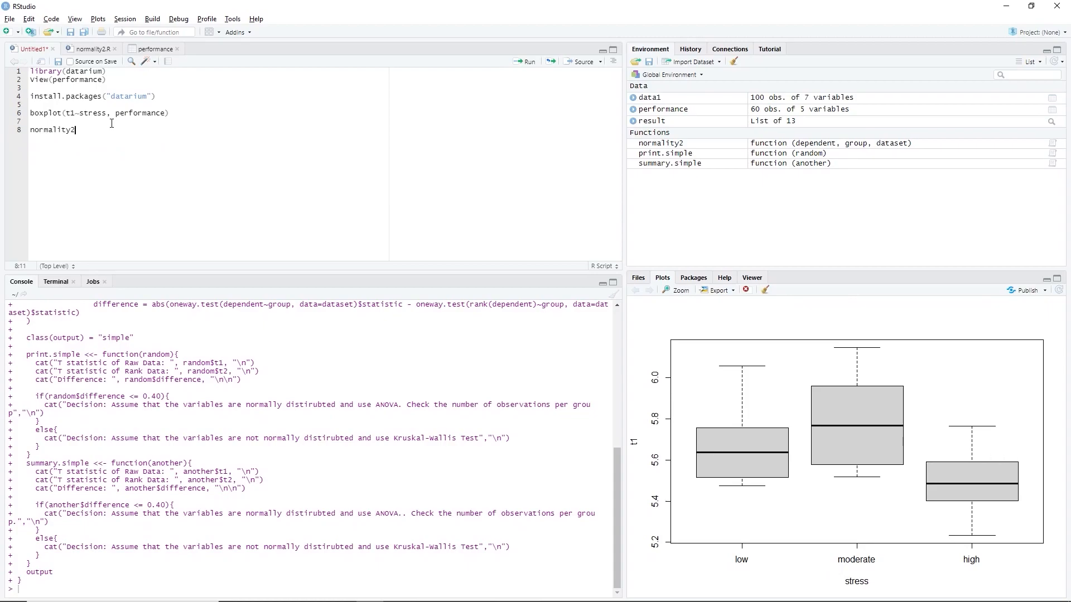
text(()
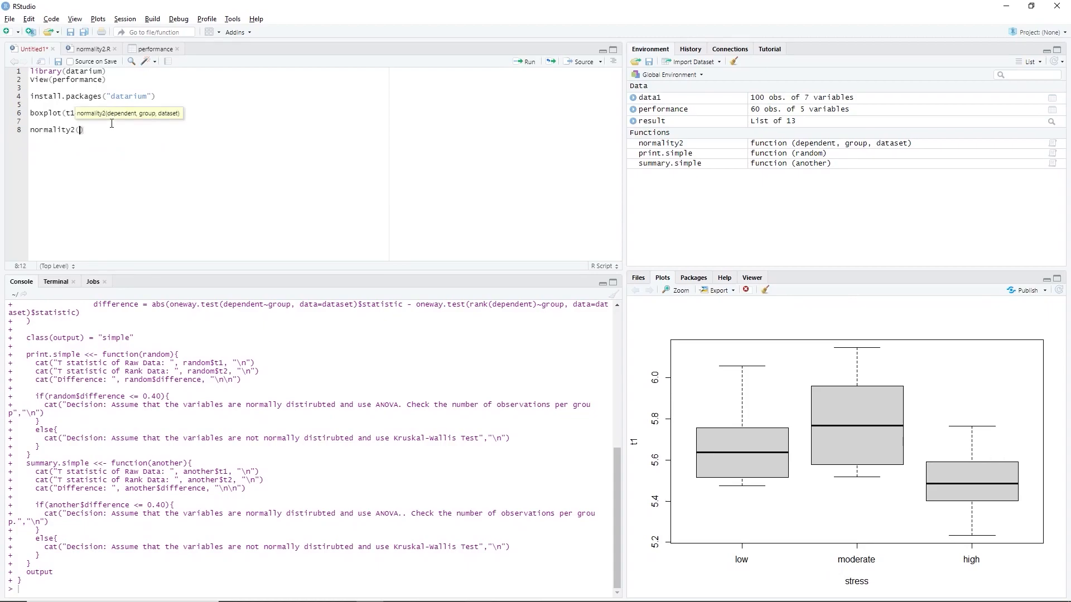
text(perf)
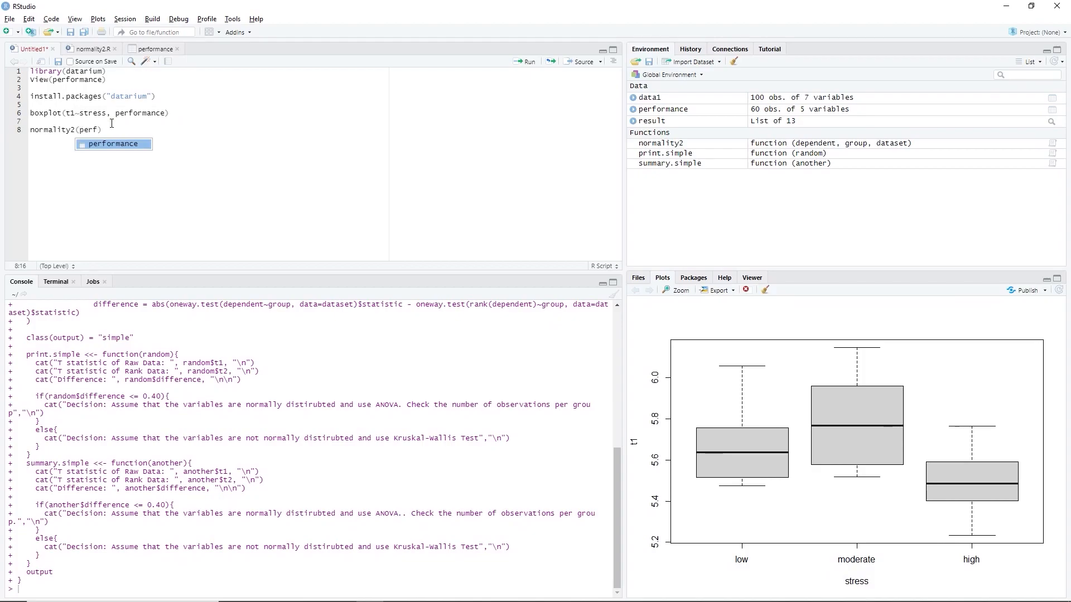
key(Tab)
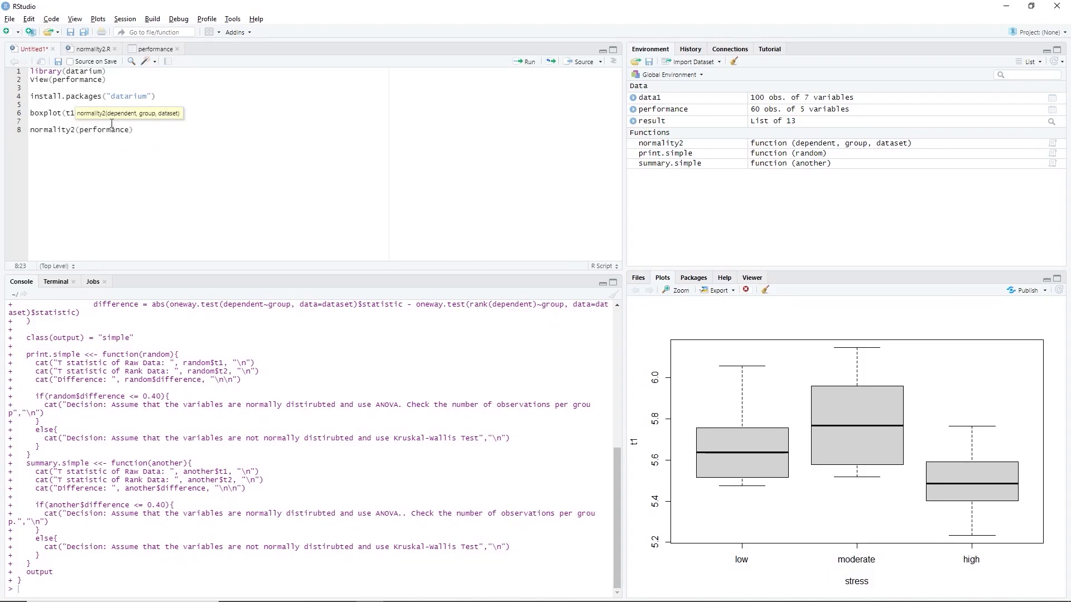
text($t1)
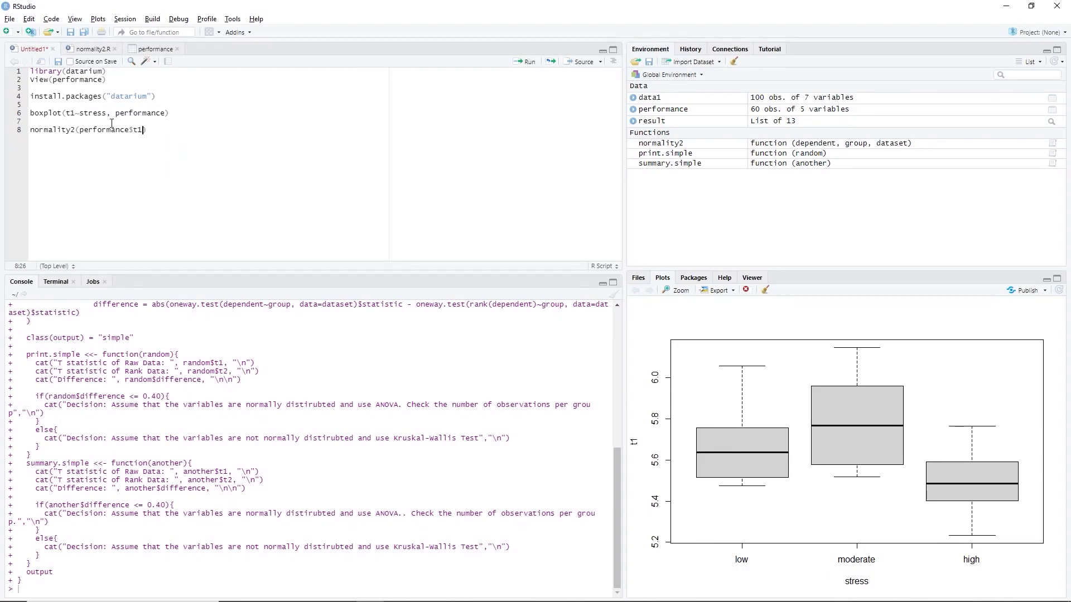
Complete the normality2 call with performance$stress as the group and performance as the dataset.
text(, perfor)
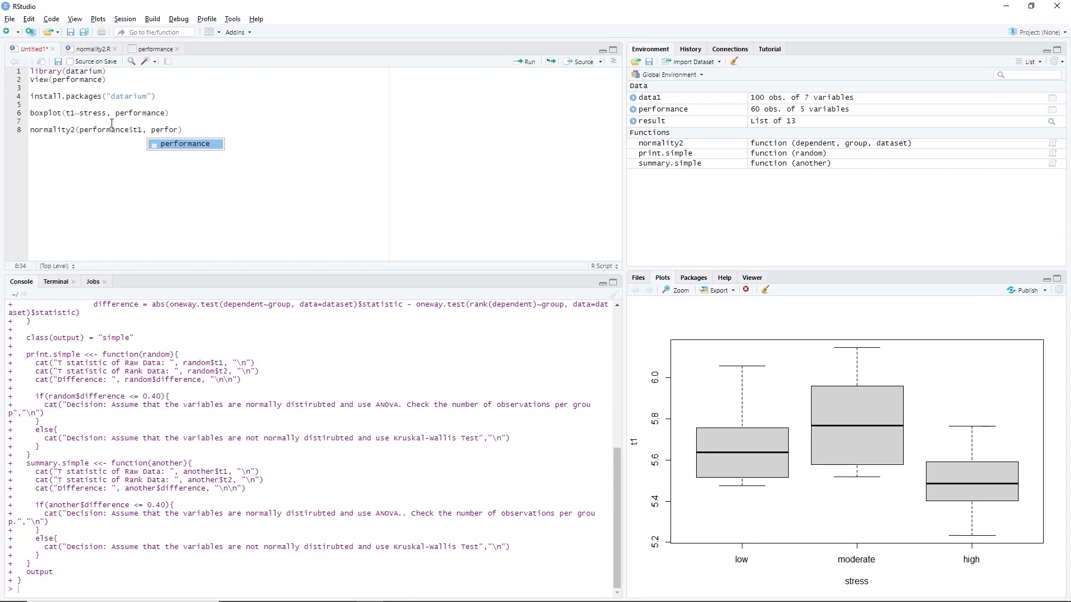
key(Tab)
text($)
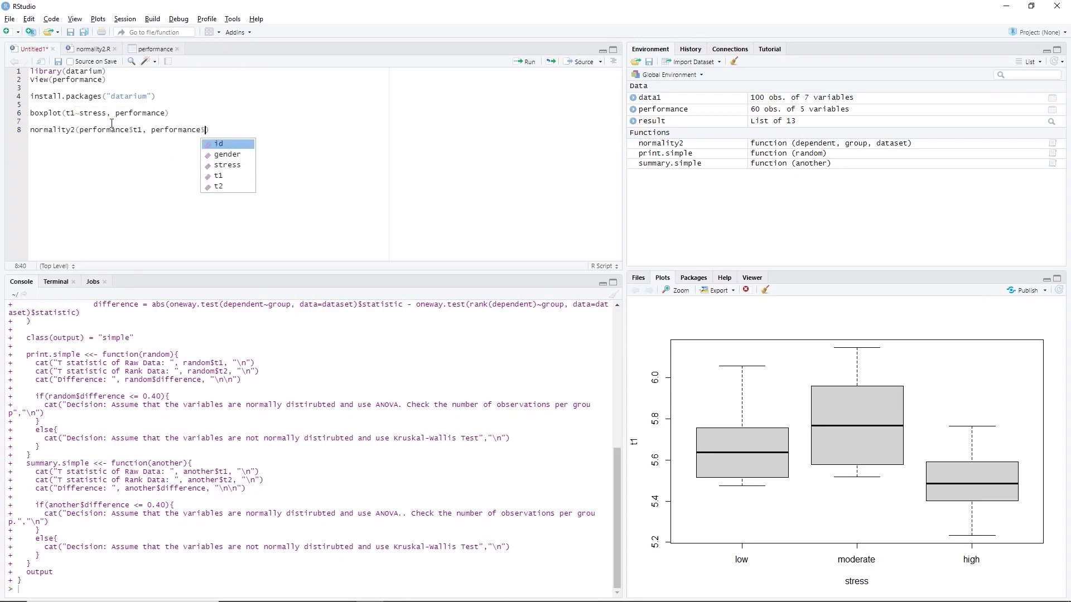
text(st)
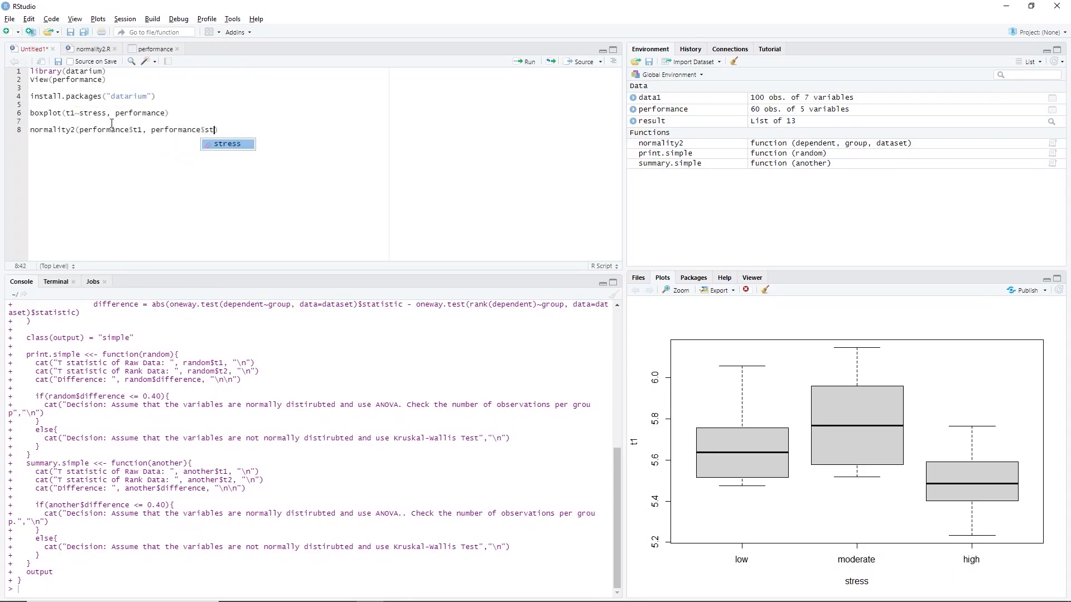
key(Tab)
text(, )
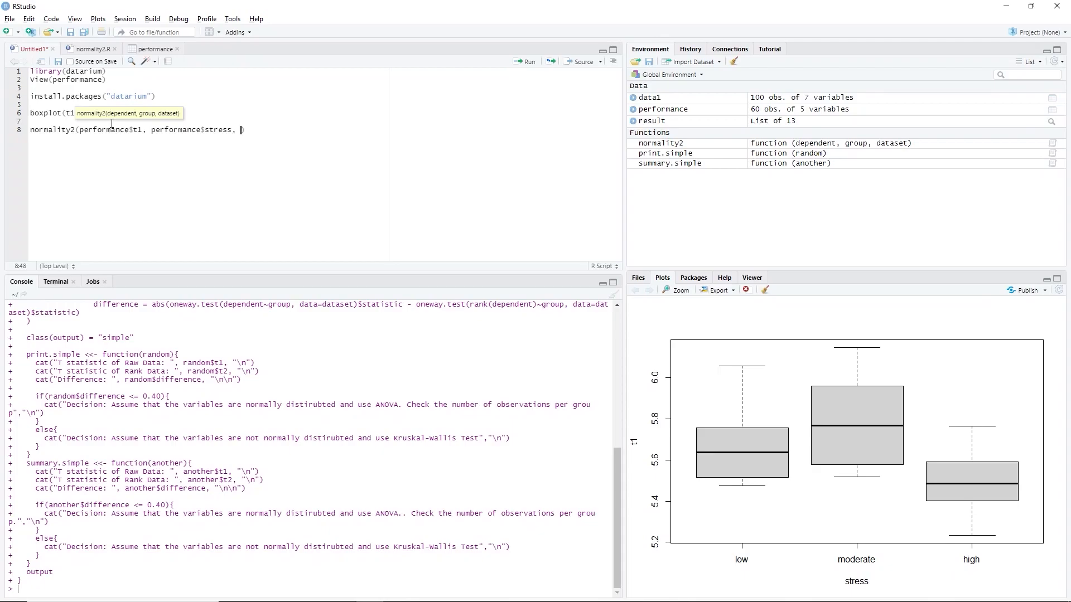
text(perfor)
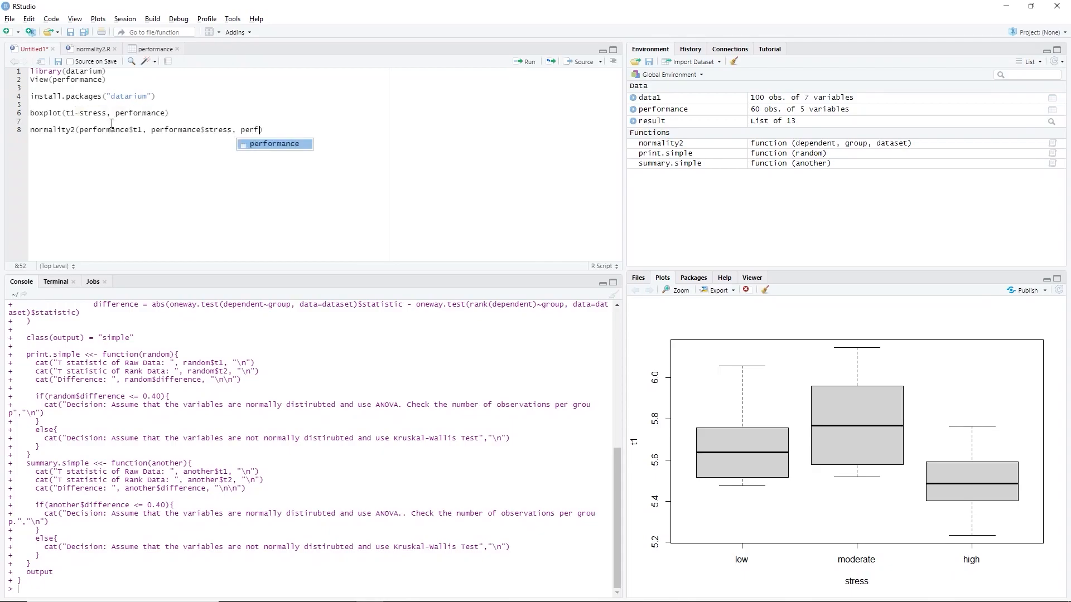
key(Tab)
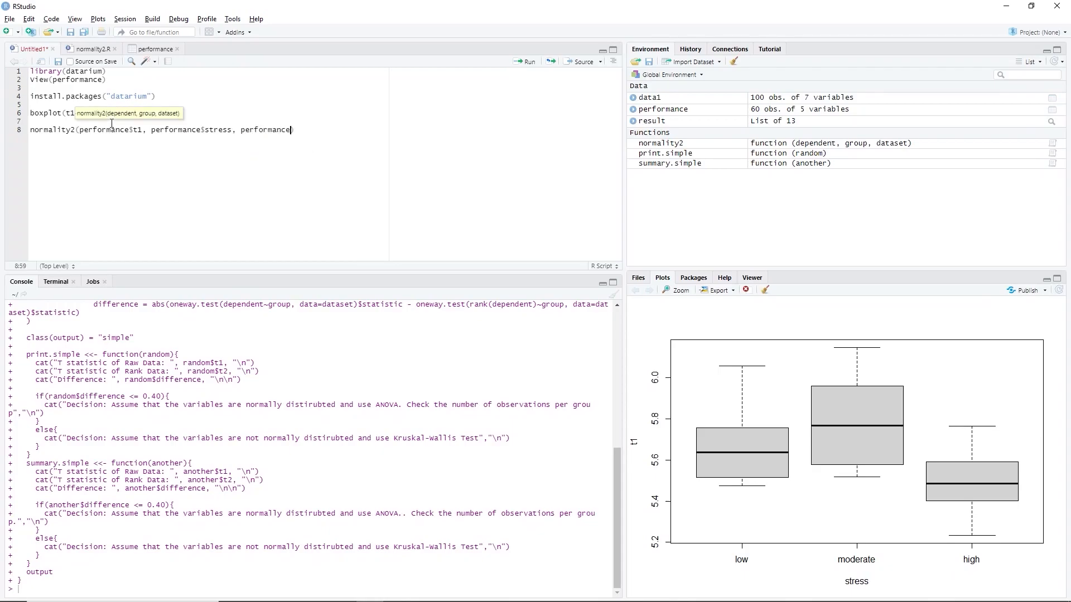
Run the normality2 call on line 8 for t1 by stress in the performance dataset.
key(Home)
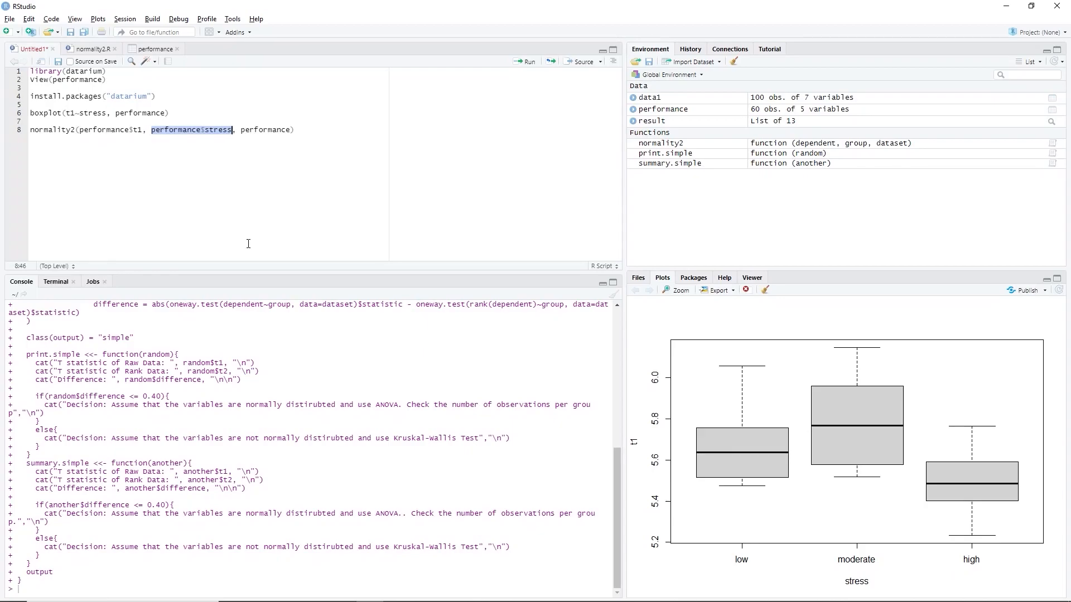
double_click(264, 132)
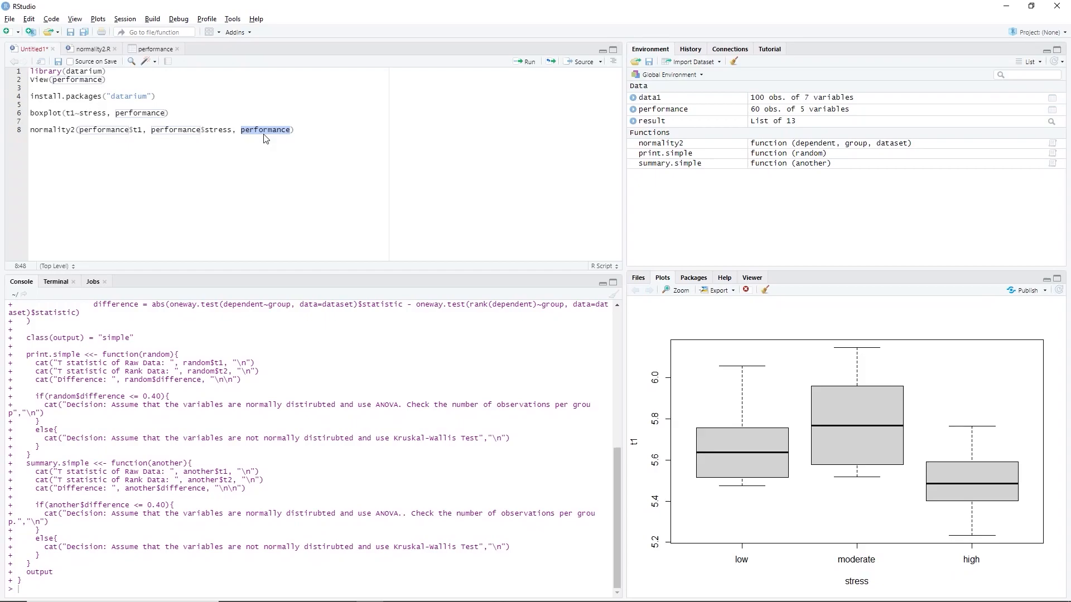
drag(294, 130, 32, 126)
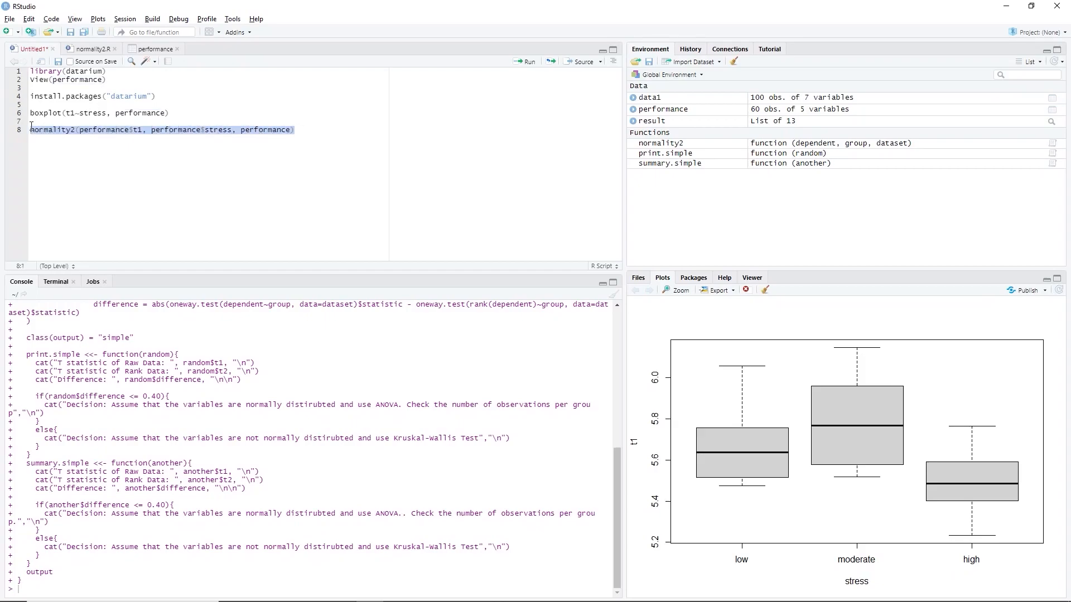
key(ctrl+Return)
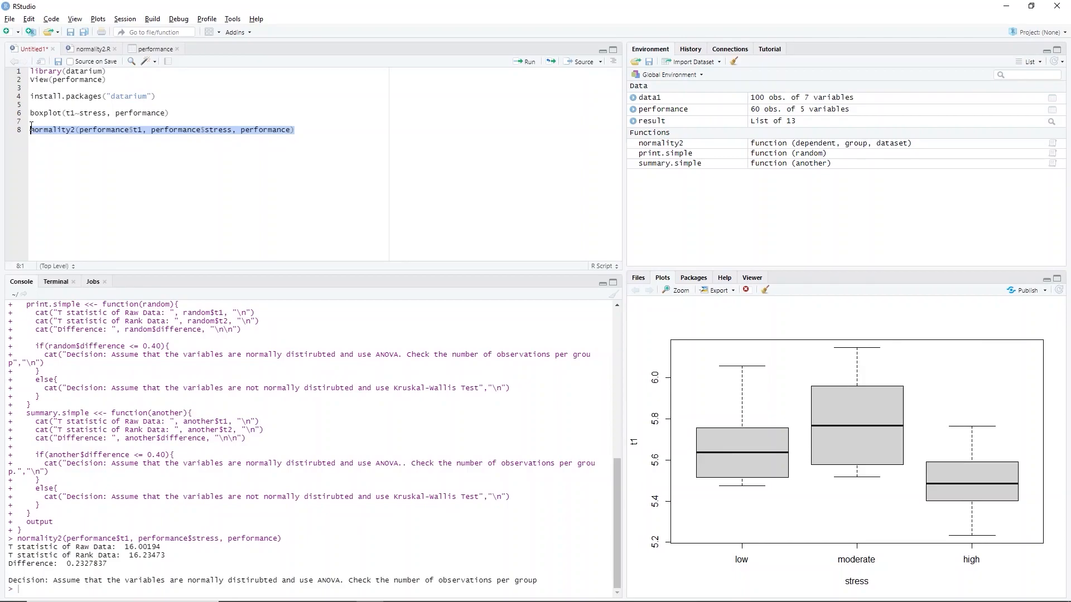
Add library(dplyr) on line 10 of the script, leaving a blank line after the normality2 call.
key(Right)
key(Return)
key(Return)
text(l)
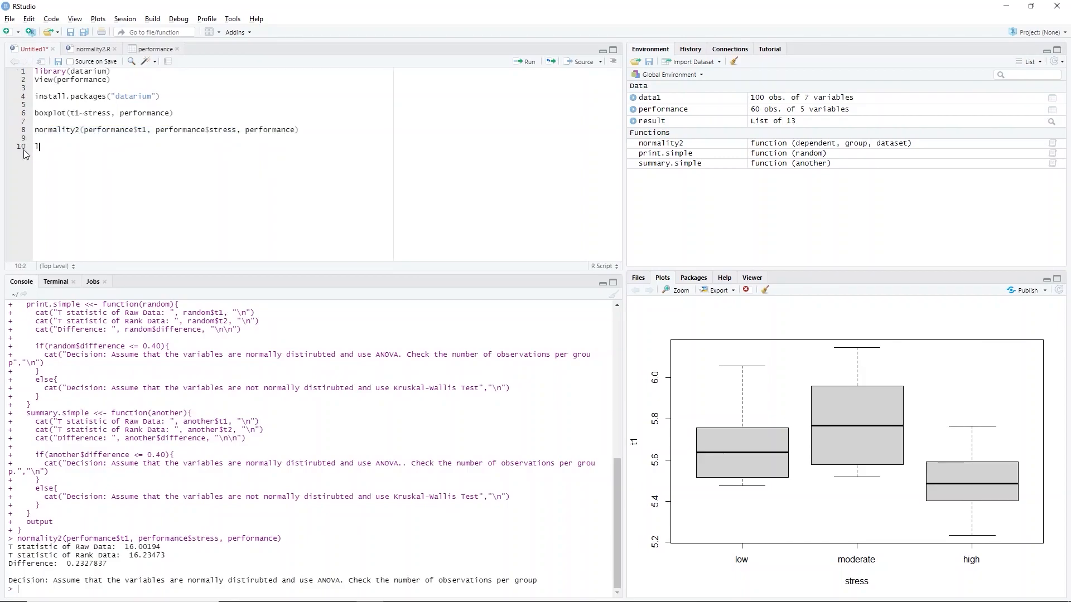
text(ibrary)
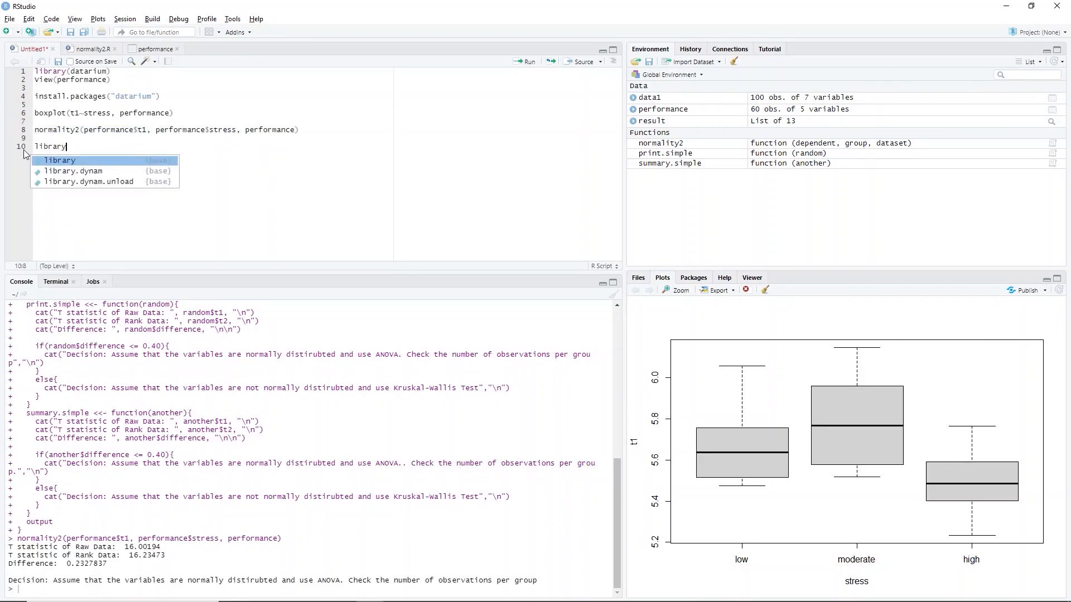
text(()
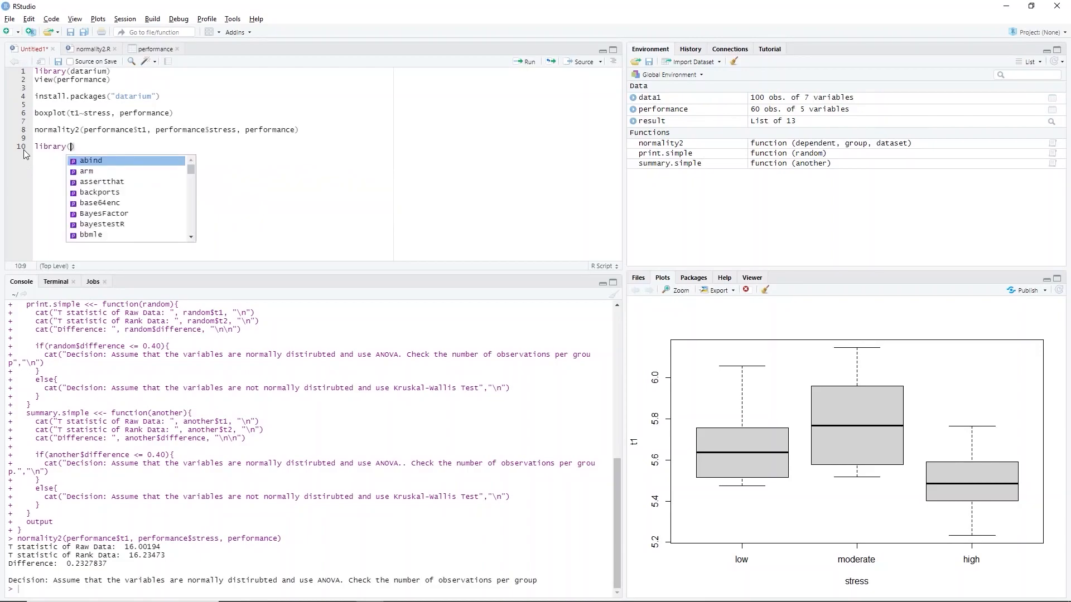
text(dplyr)
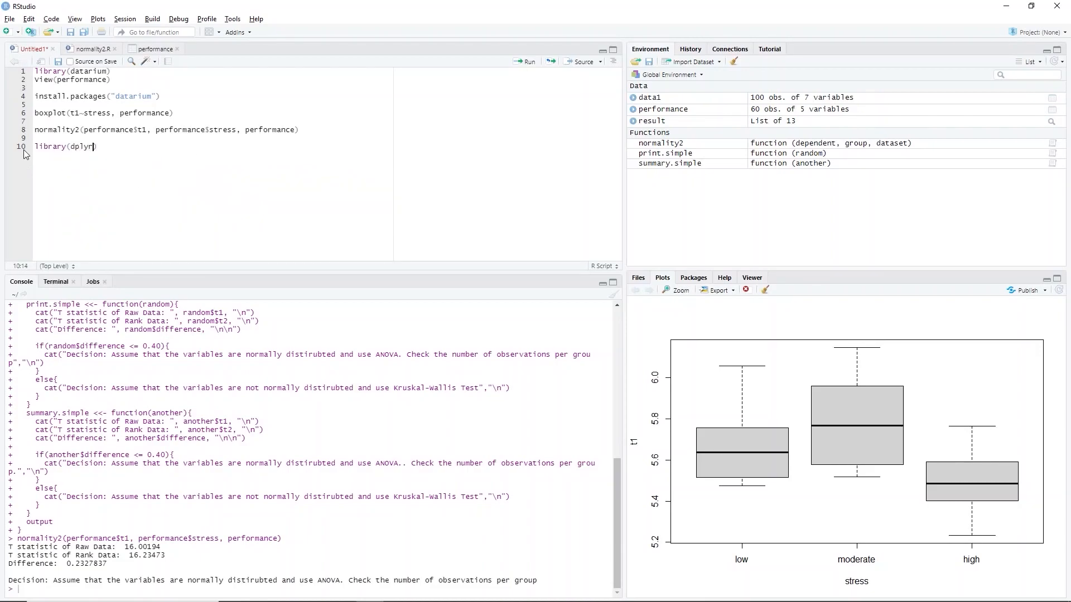
click(106, 148)
Start a pipeline on line 11 that passes performance through %>% into group_by(stress) %>%.
key(Return)
text(perfo)
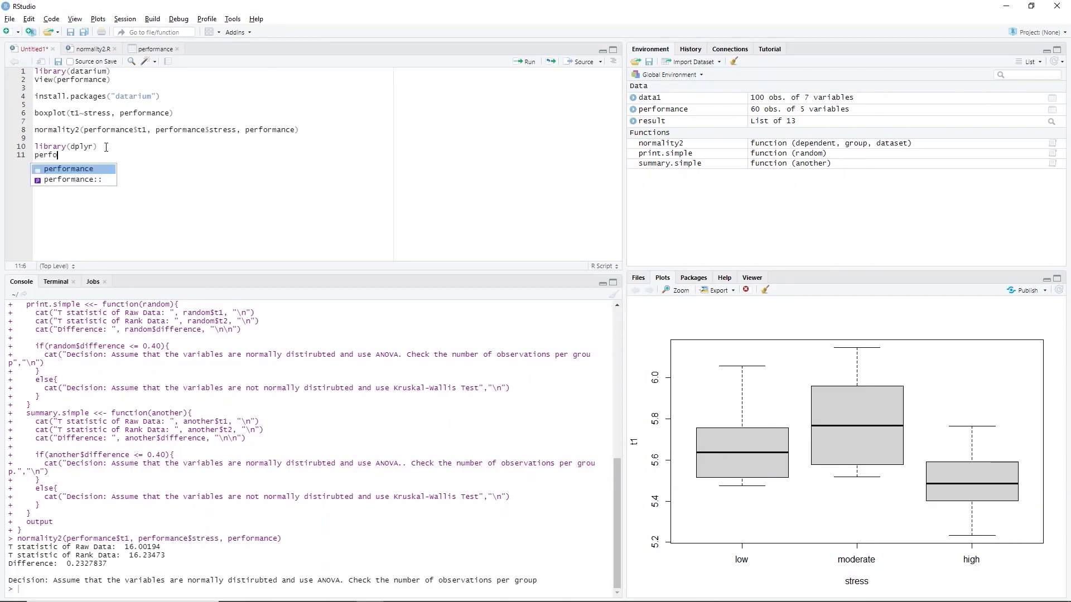
text(r)
key(Return)
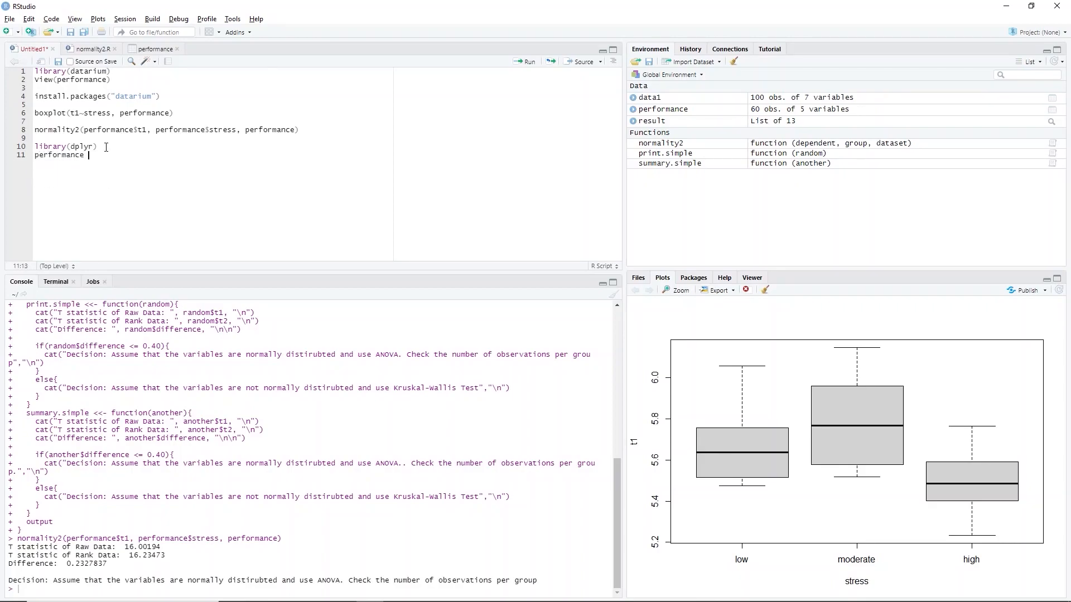
text(%>%)
key(Return)
text(group_)
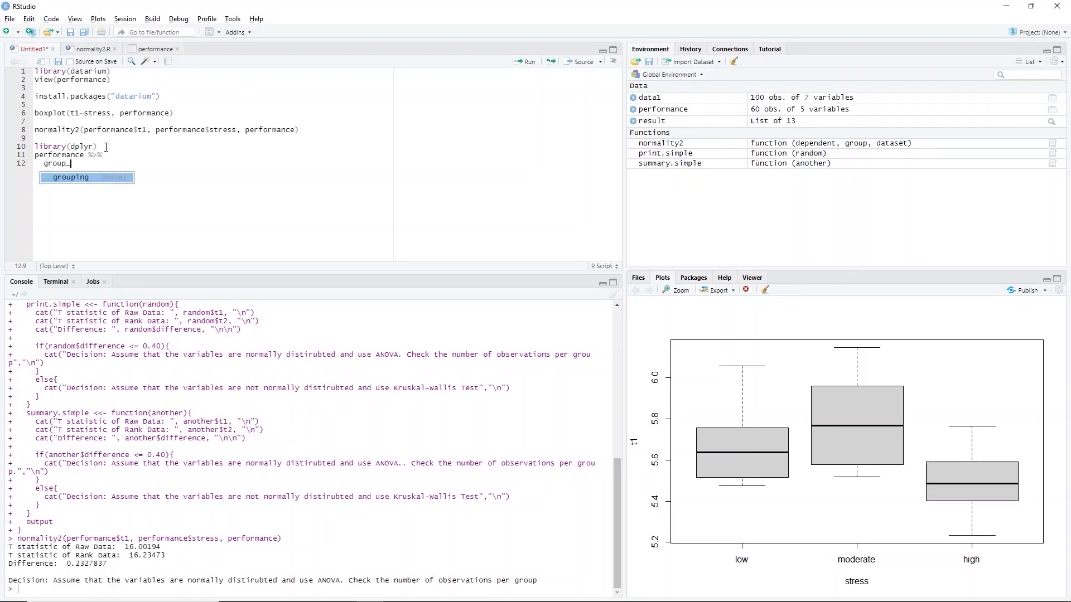
text(by)
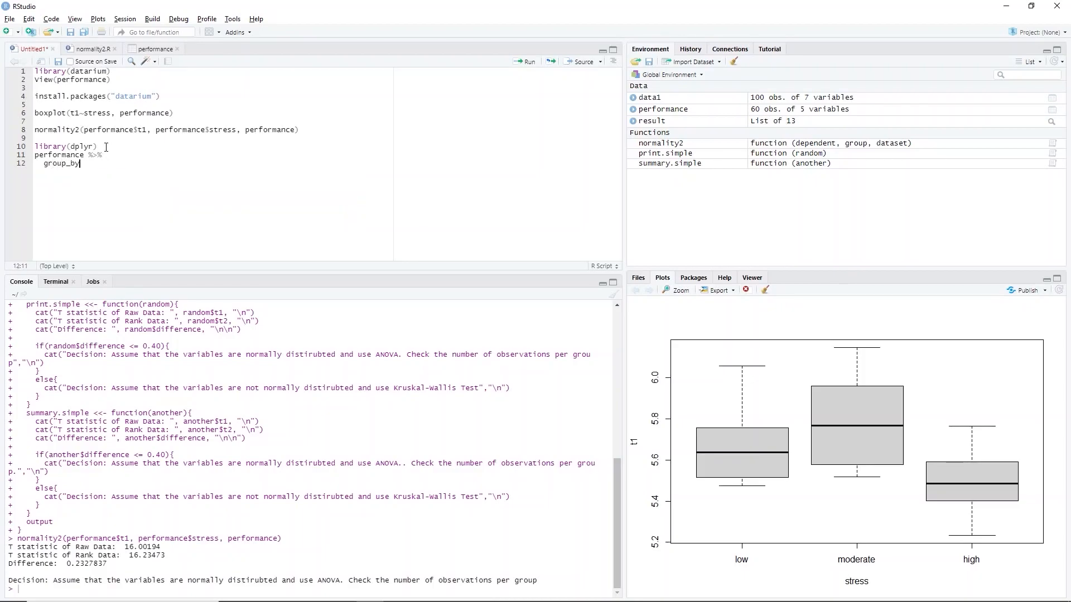
text((stress) %>%)
key(Return)
Finish the pipeline on line 13 with dplyr::summarize(Count = length(t1)).
text(dplyr::)
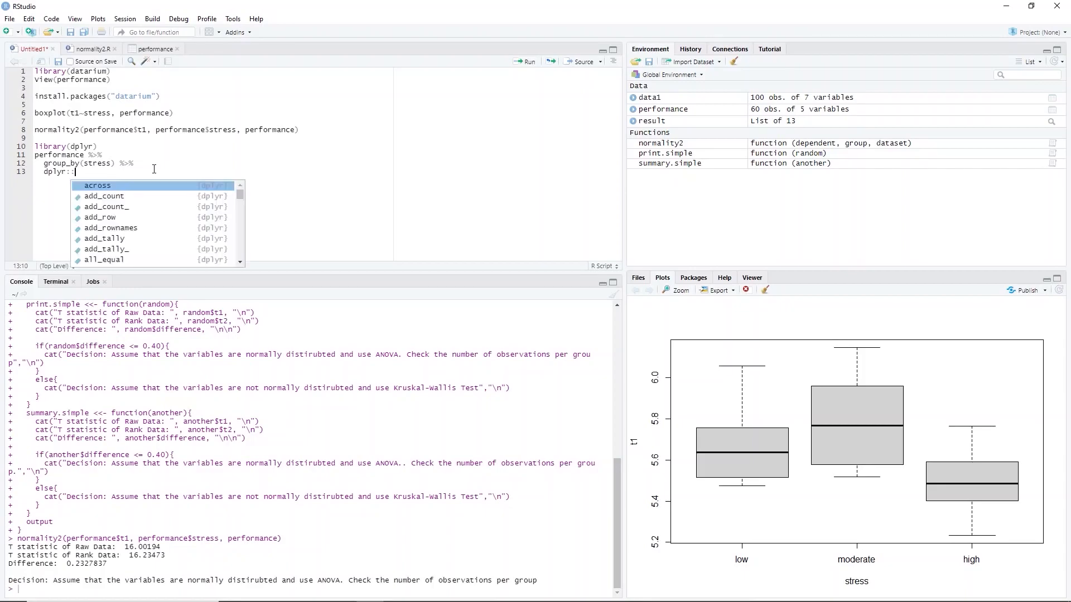
text(summarize)
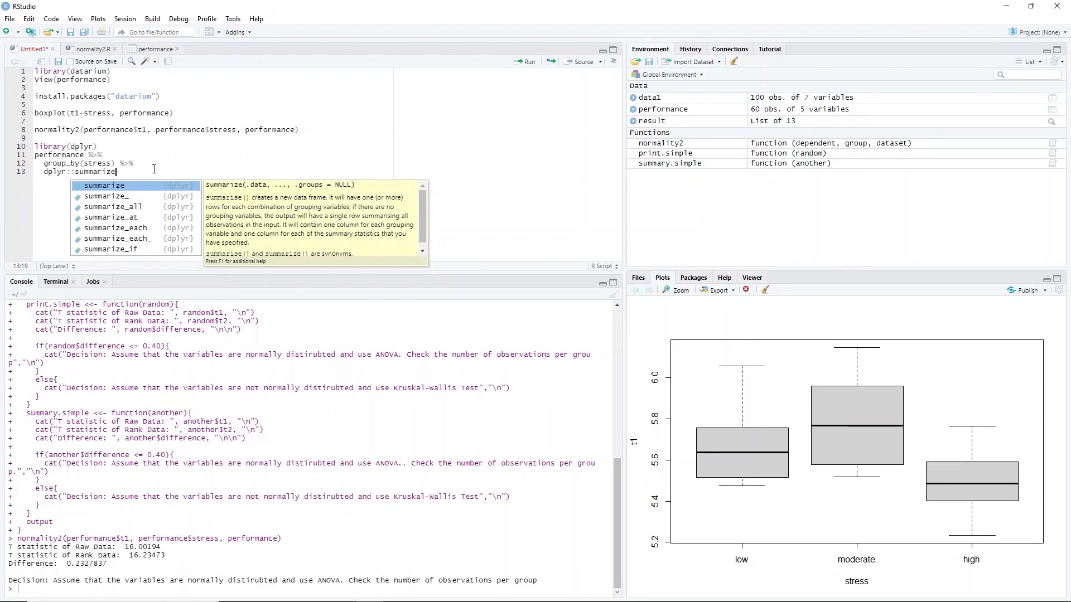
key(Tab)
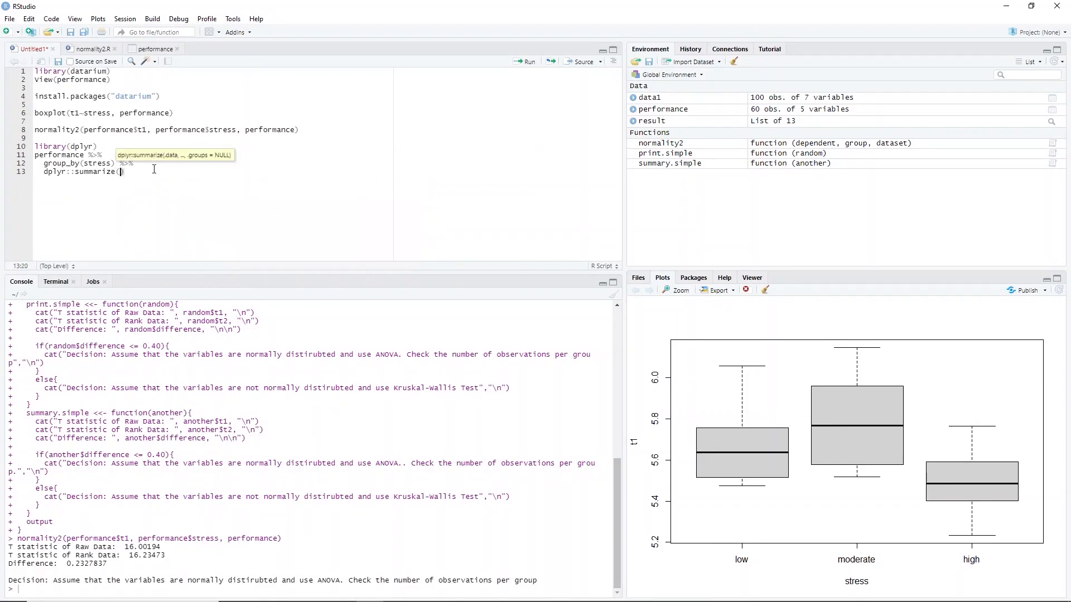
text(Count)
text( = 1)
text(ength)
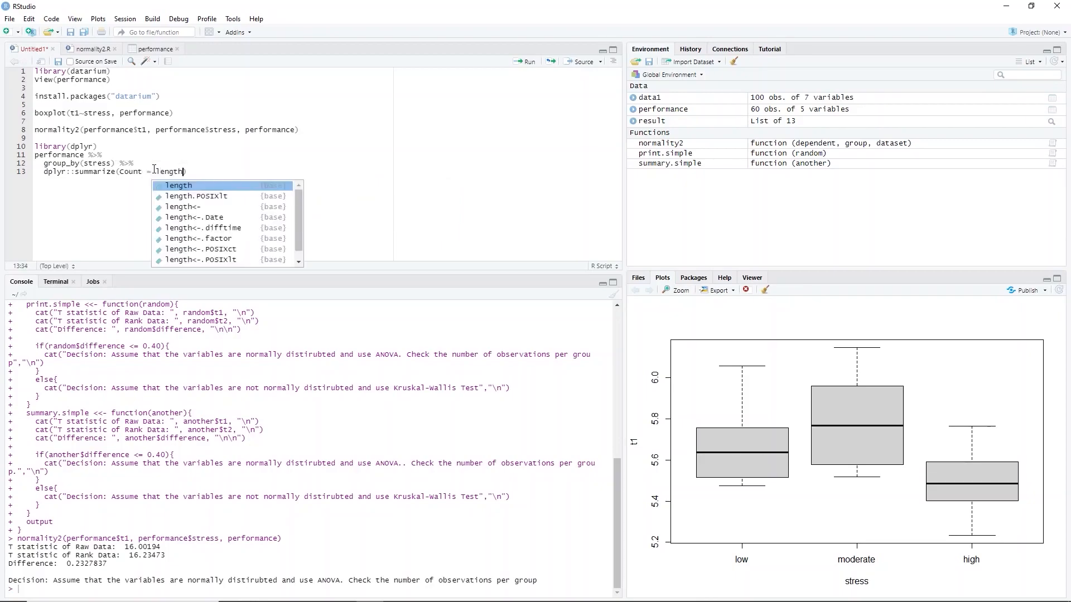
key(Tab)
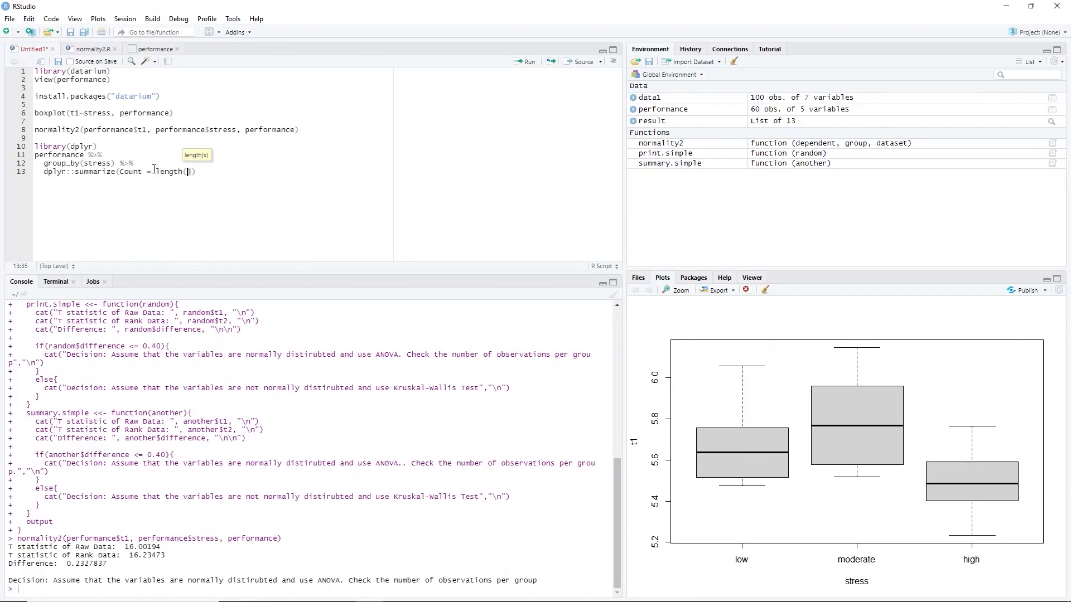
text(t1)
Run lines 10 to 13 to load dplyr and count the t1 observations per stress group.
drag(98, 146, 35, 147)
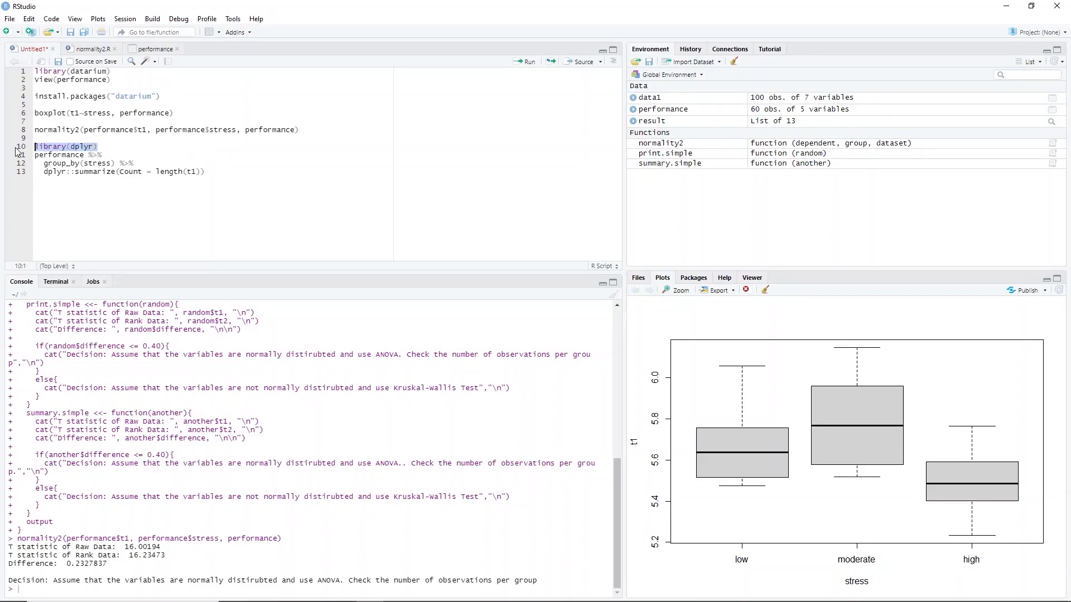
double_click(49, 156)
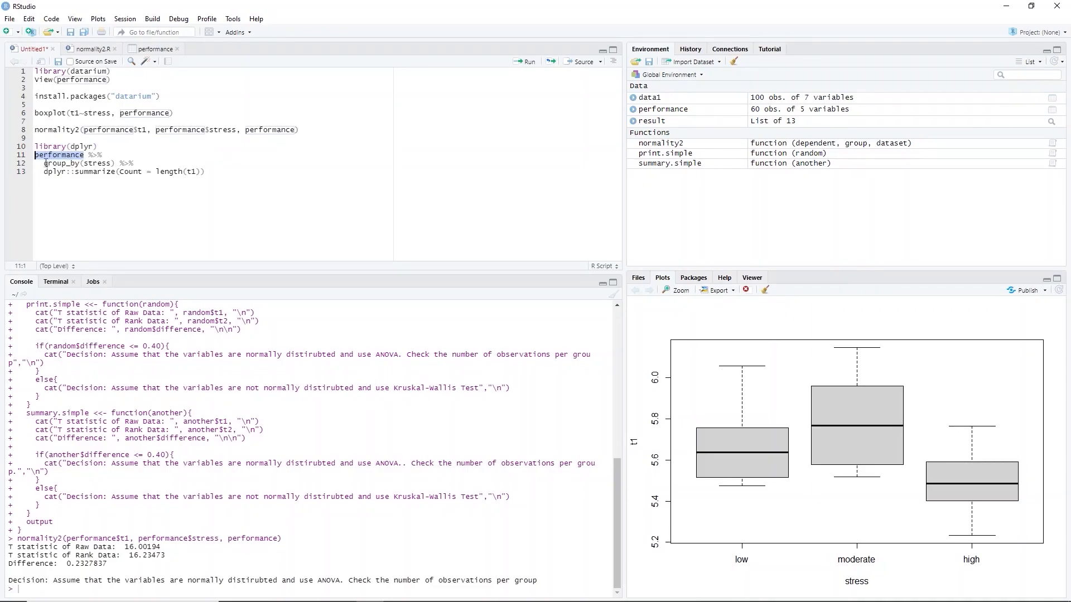
drag(45, 164, 140, 165)
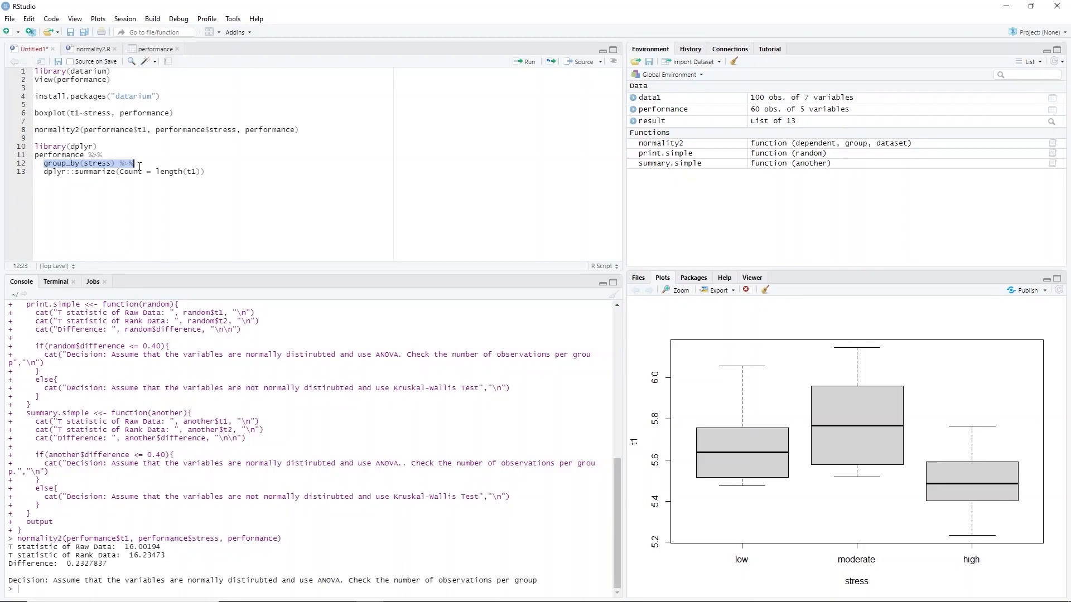
drag(44, 171, 217, 176)
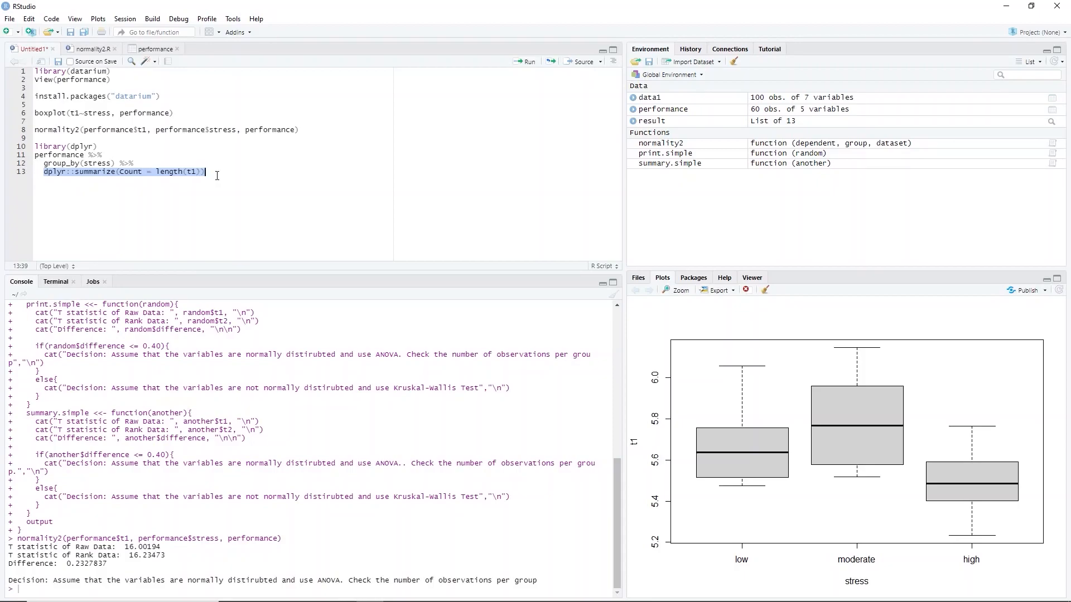
drag(217, 176, 15, 152)
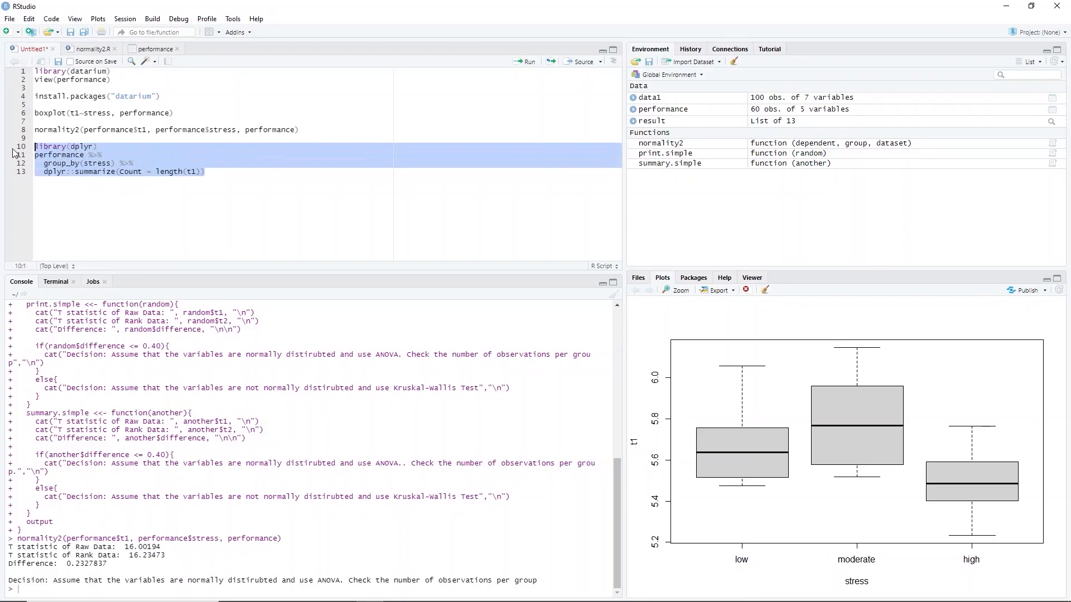
key(ctrl+Return)
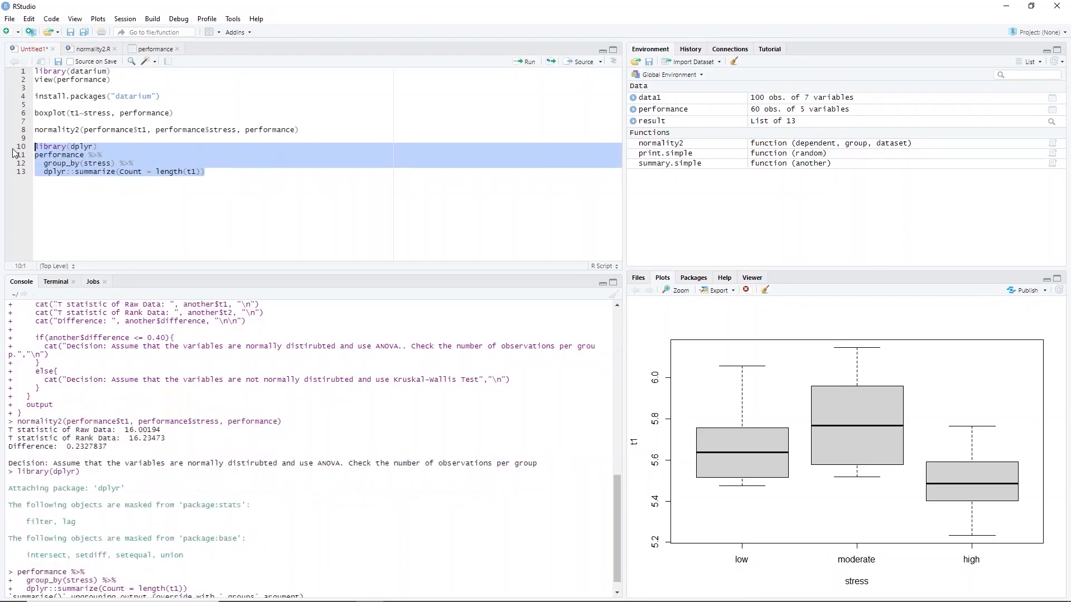
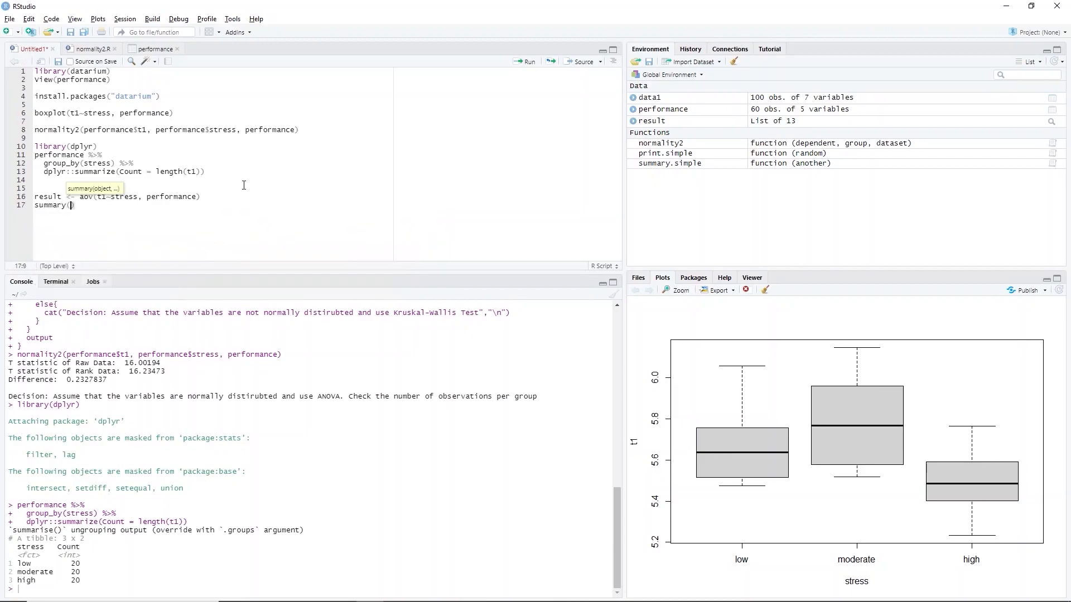
Complete the summary call on line 17 with result as its argument and run it together with the aov line above.
text(resul)
key(Tab)
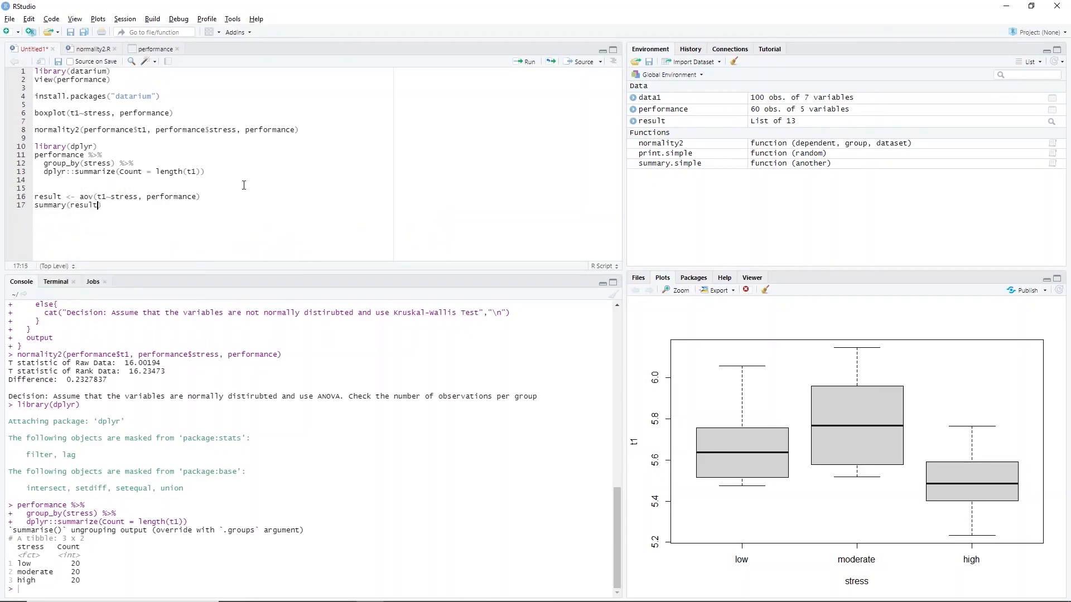
double_click(45, 196)
double_click(86, 196)
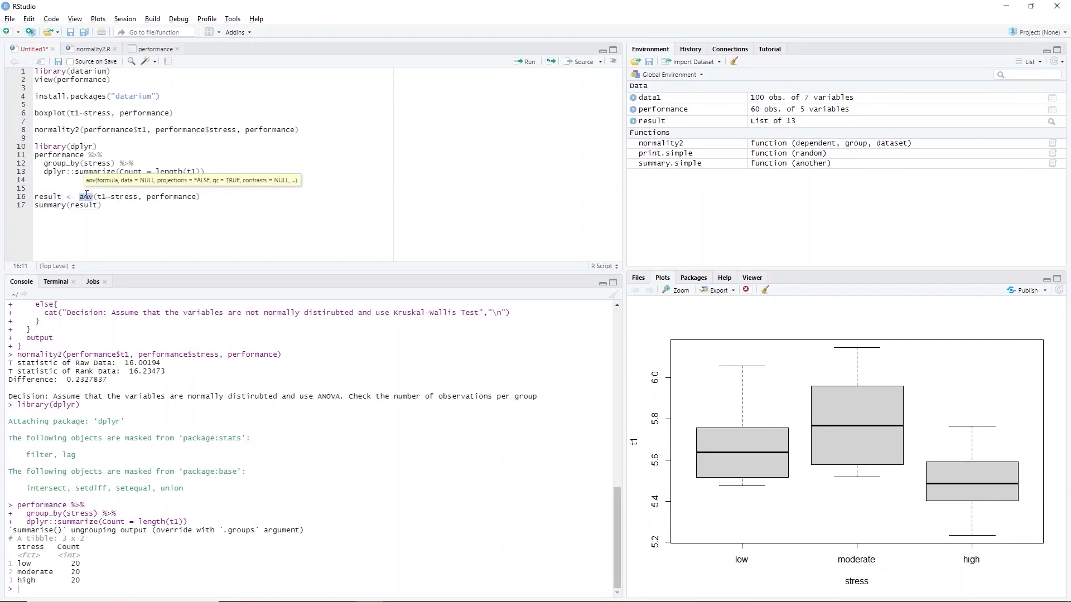
drag(98, 196, 135, 197)
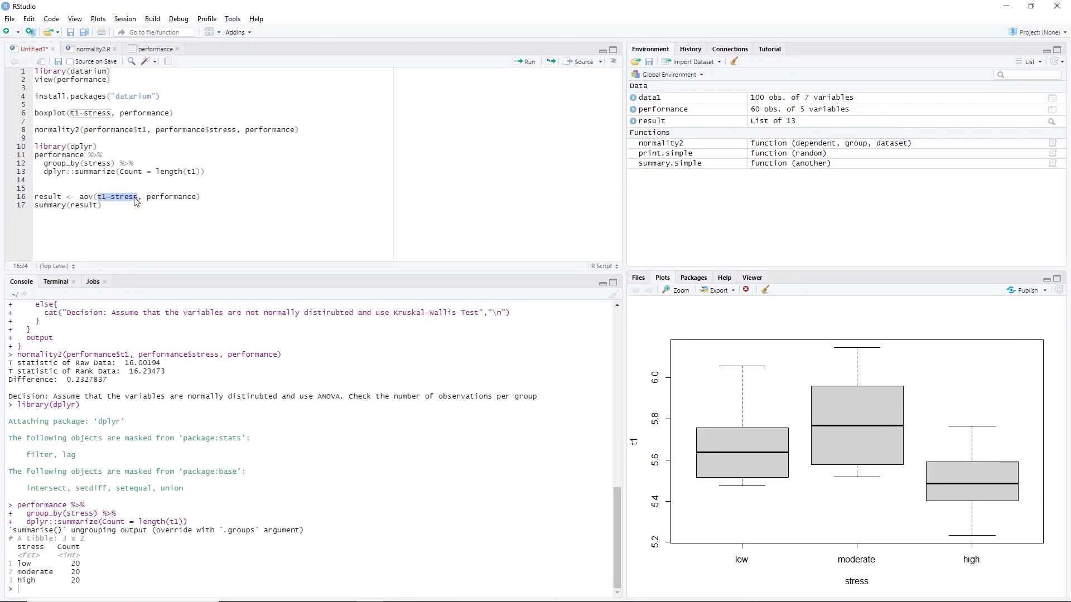
double_click(163, 202)
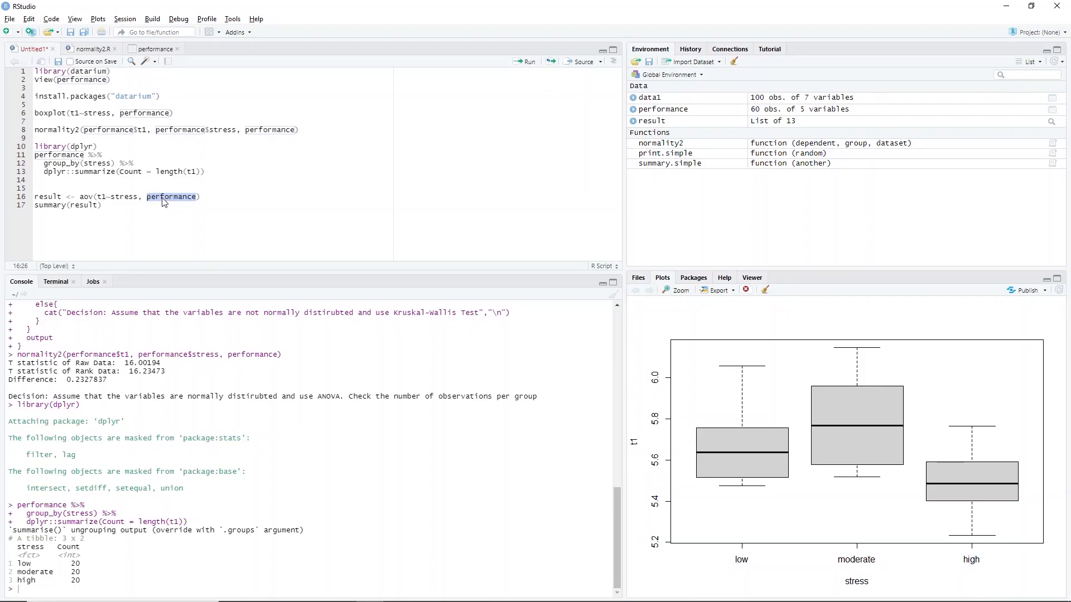
drag(103, 205, 35, 206)
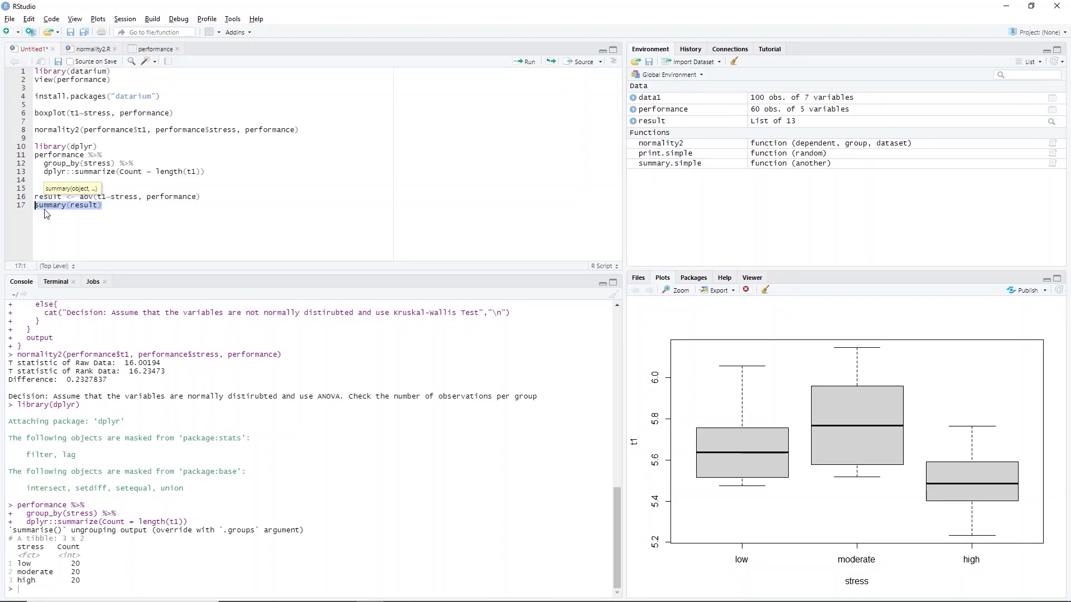
drag(46, 213, 34, 196)
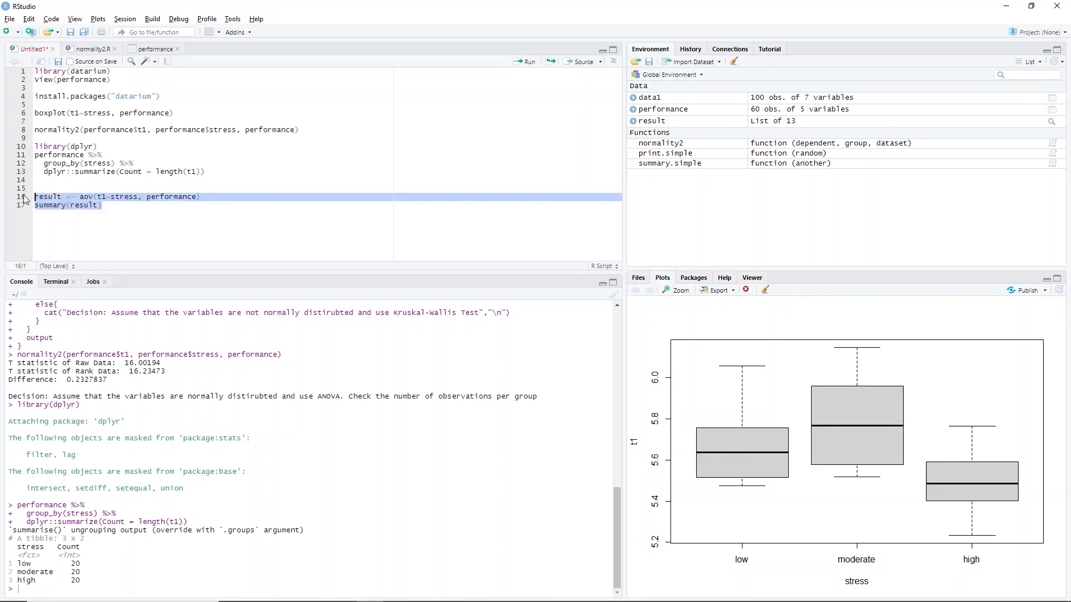
key(ctrl+Return)
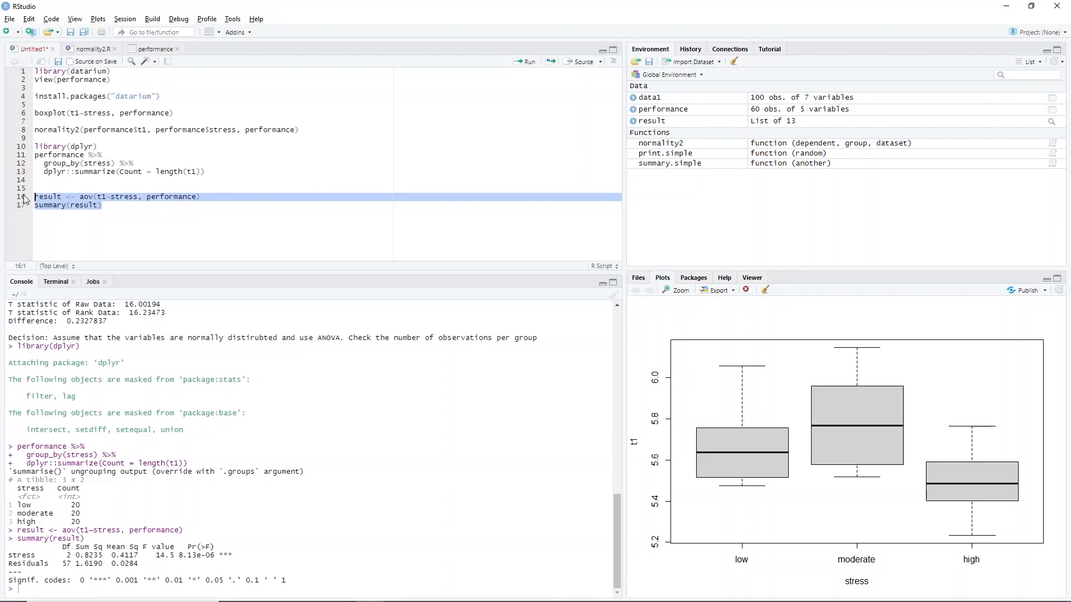
Examine the ANOVA table's stress and Residuals rows: degrees of freedom, sums of squares, mean squares, F value and p-value.
triple_click(112, 555)
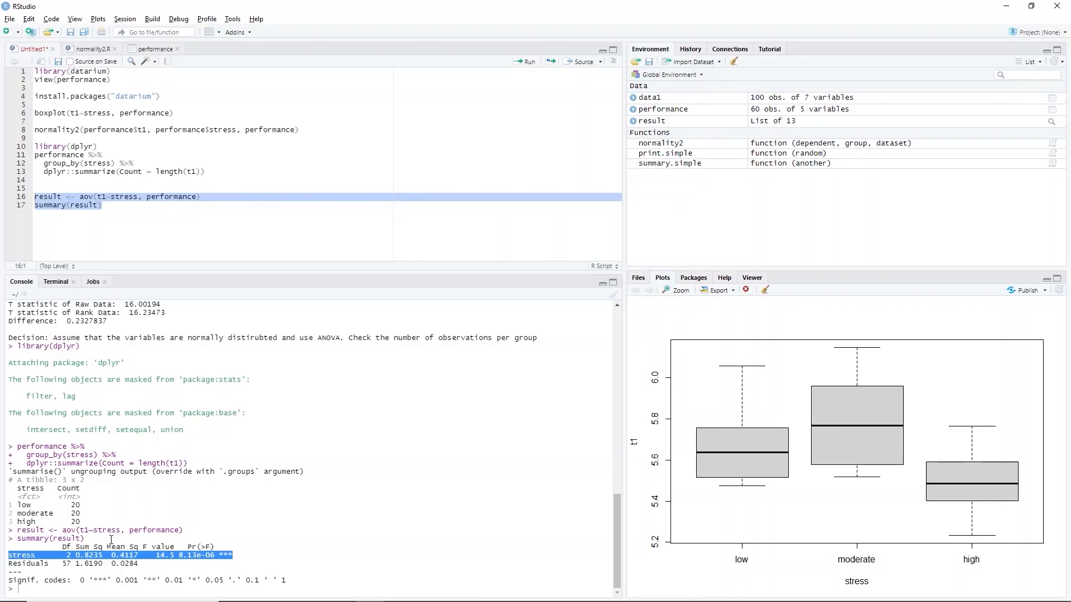
triple_click(91, 560)
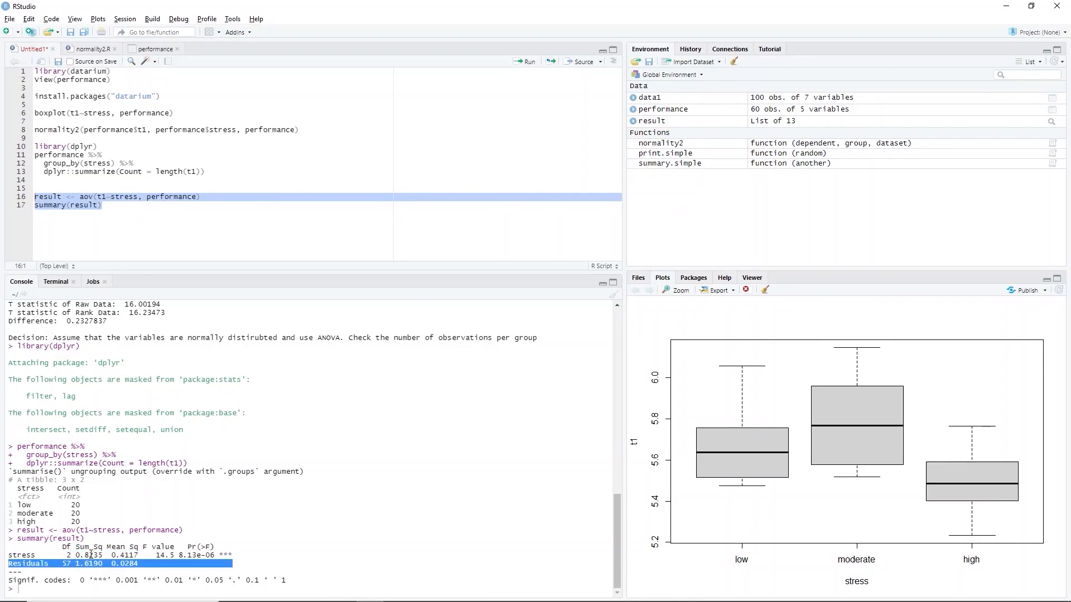
double_click(71, 555)
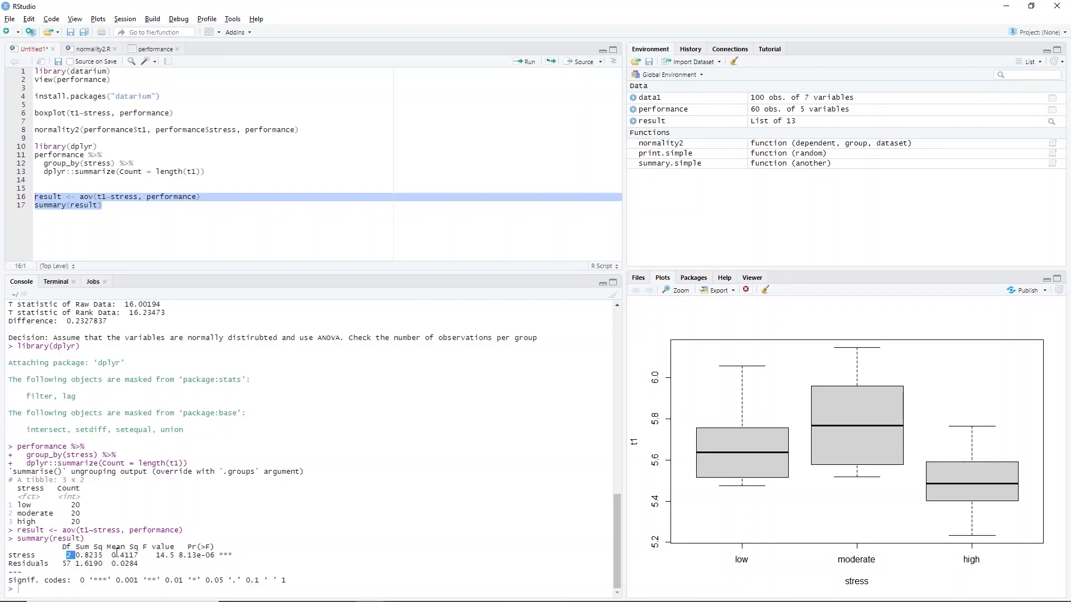
double_click(67, 564)
double_click(89, 555)
double_click(89, 564)
double_click(124, 556)
double_click(125, 563)
double_click(166, 556)
drag(179, 556, 215, 555)
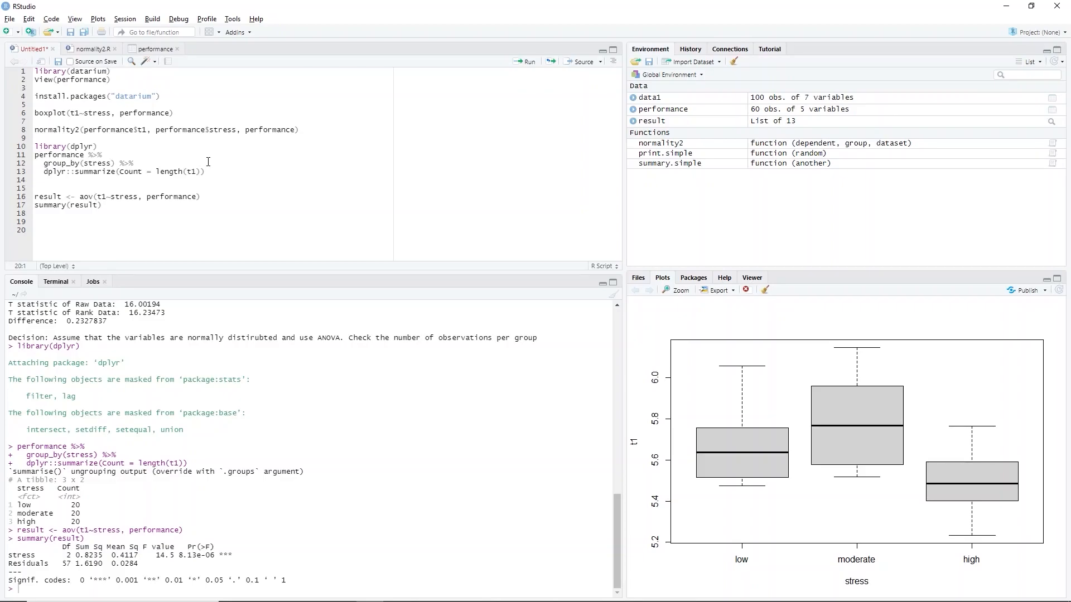
Write data1 <- read.csv(file.choose(), header=TRUE) on line 20 of the script.
text(data1 <- read.csv()
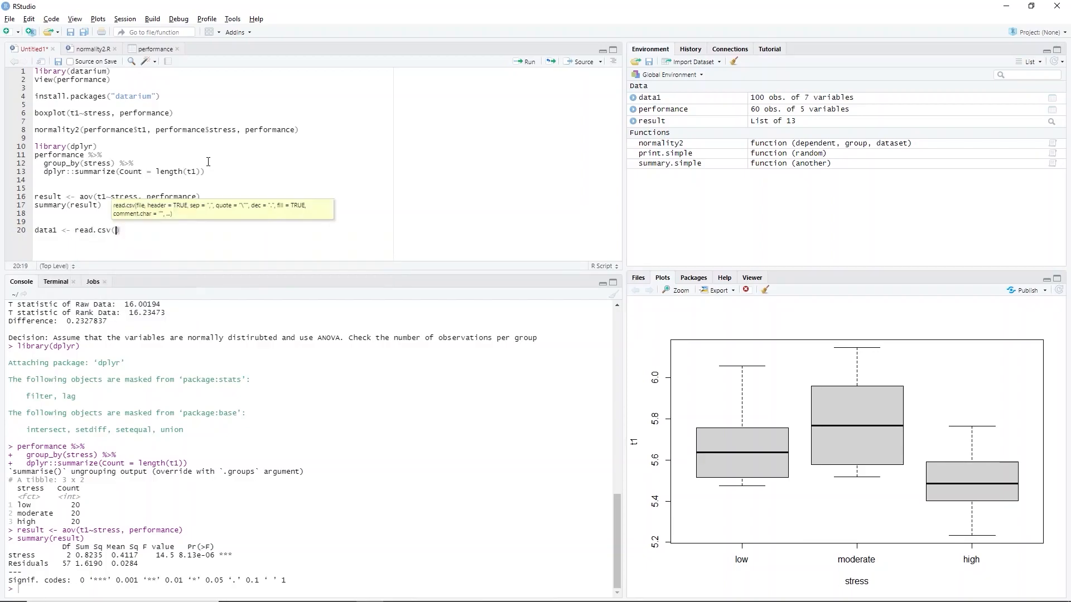
text(file.)
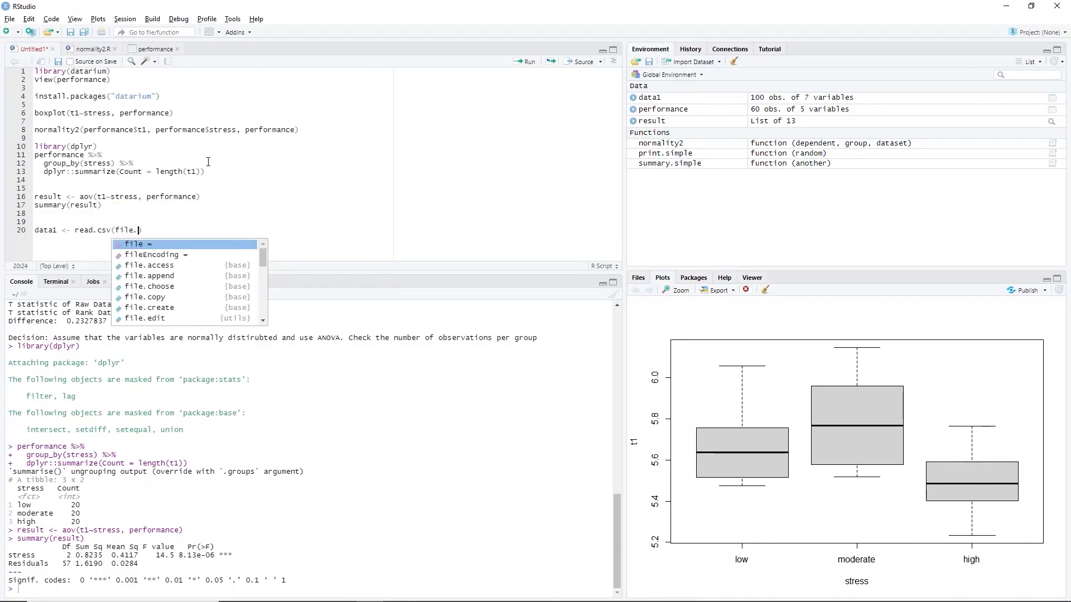
text(c)
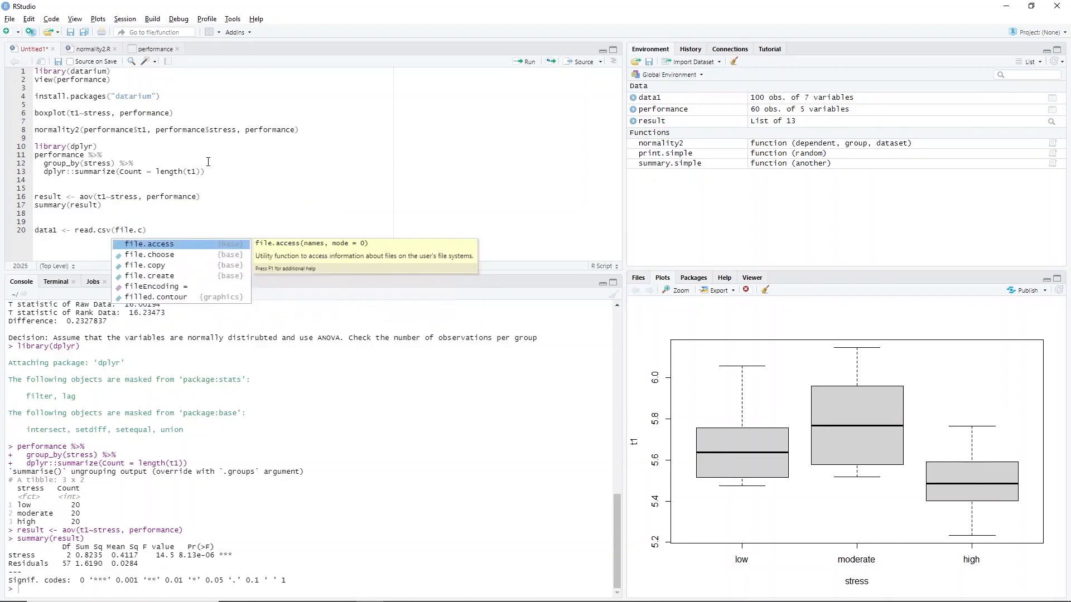
key(Down)
key(Return)
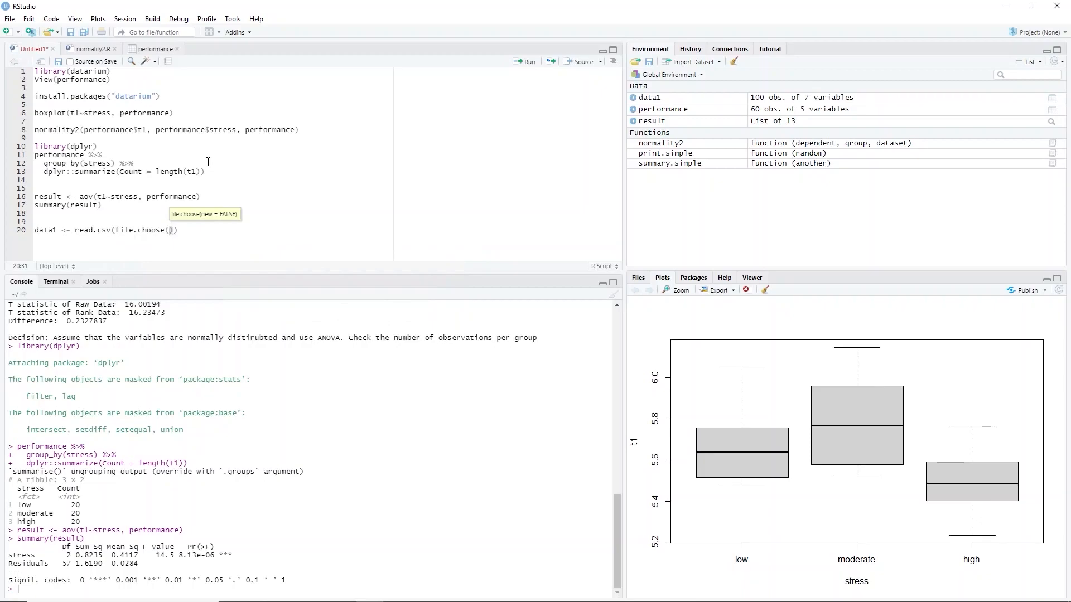
text(, )
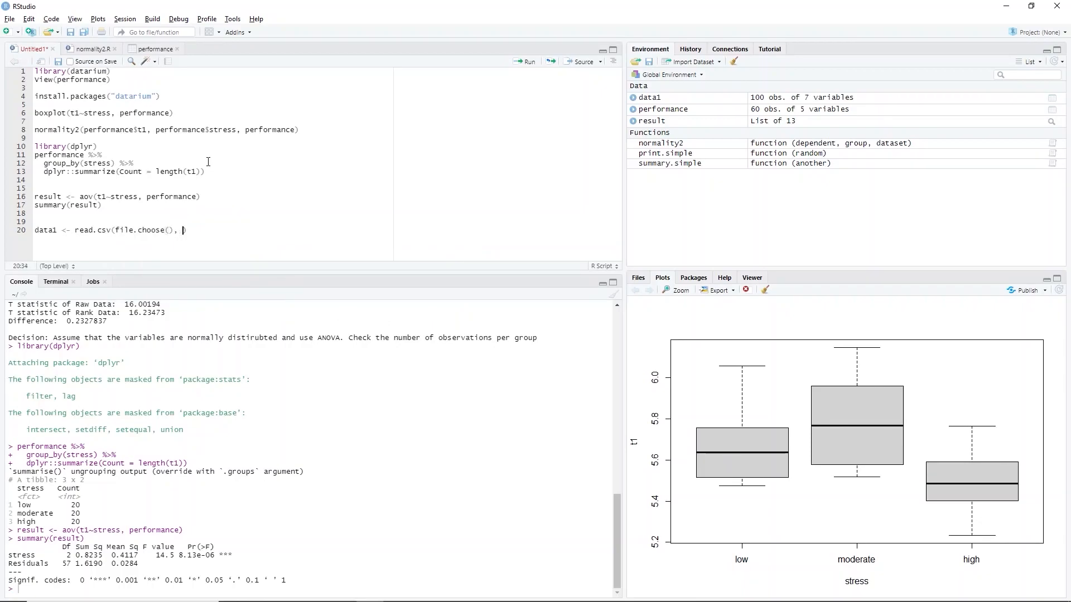
text(header=TRUE))
Run line 20 with the business CSV file as its source and open data1 in the data viewer.
shift+click(33, 232)
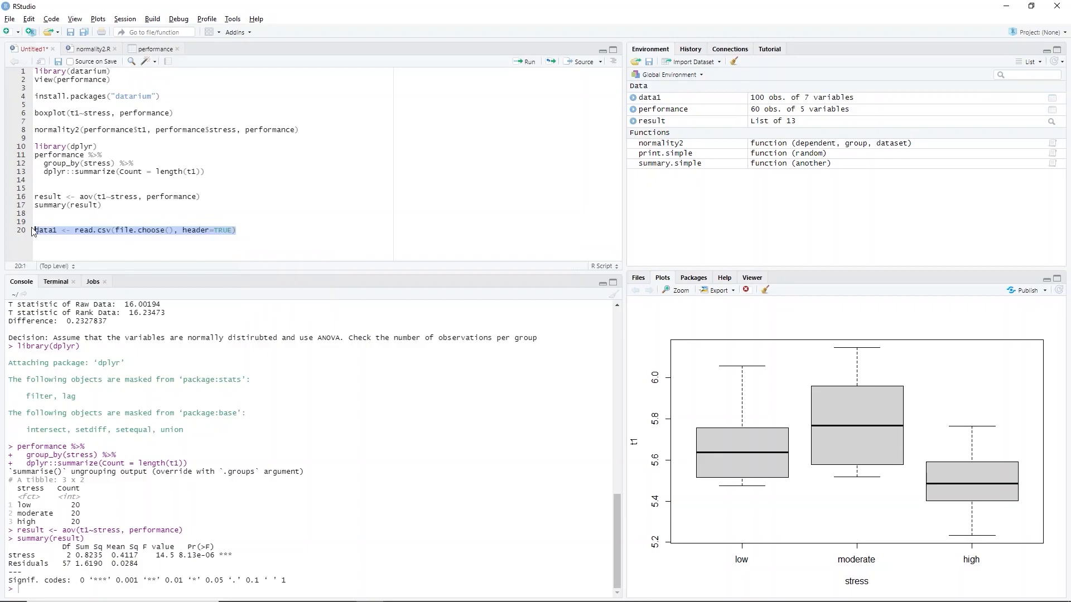
key(ctrl+Return)
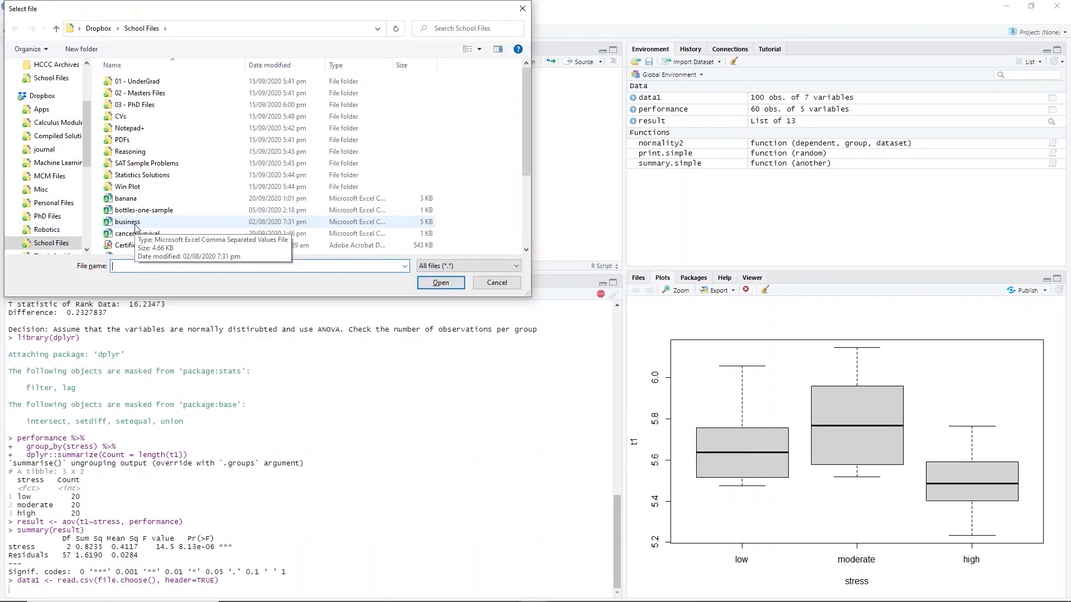
double_click(134, 226)
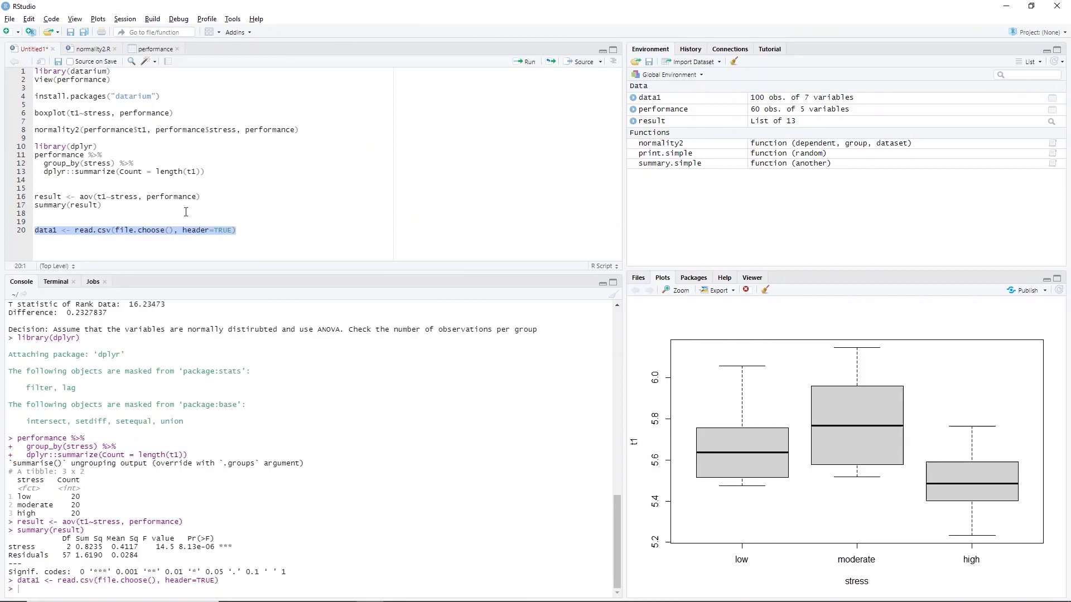
double_click(771, 100)
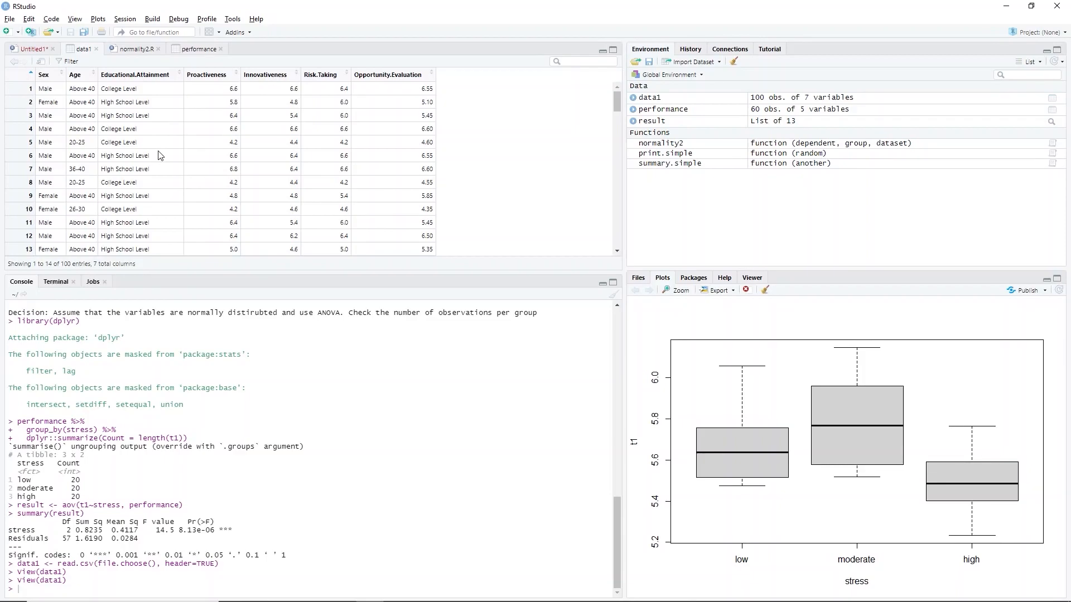
Return to the untitled script, add boxplot(Opportunity.Evaluation~Age, data1) on line 21 and run it.
click(30, 48)
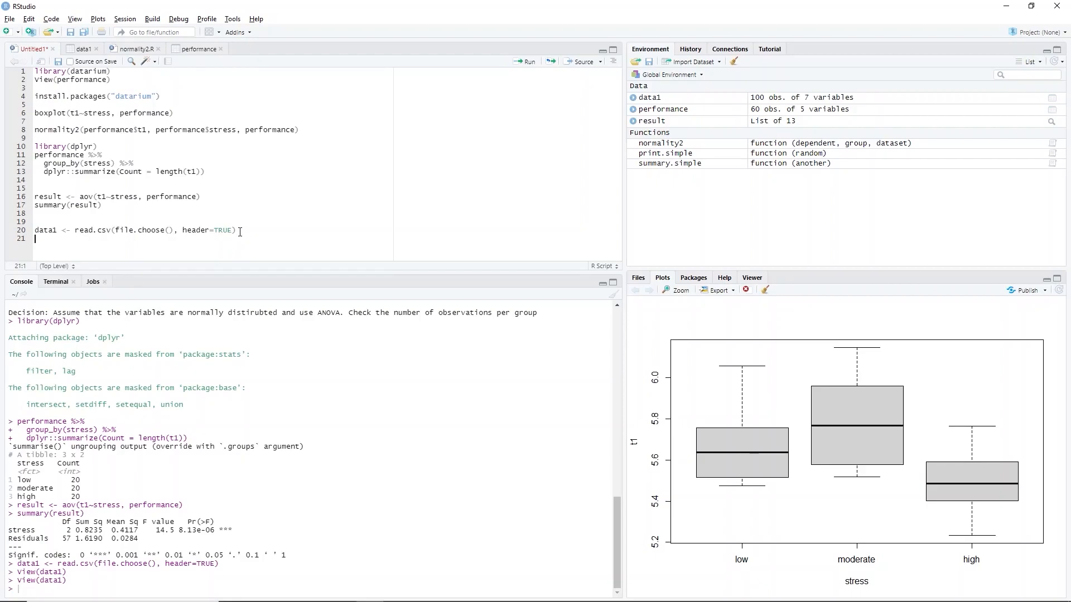
text(box)
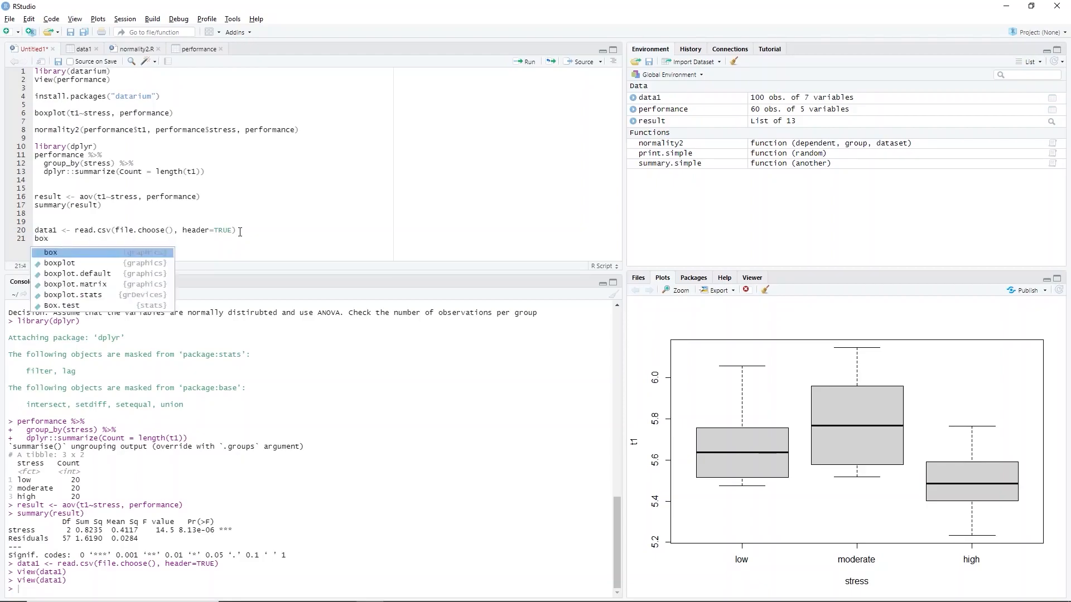
text(plot)
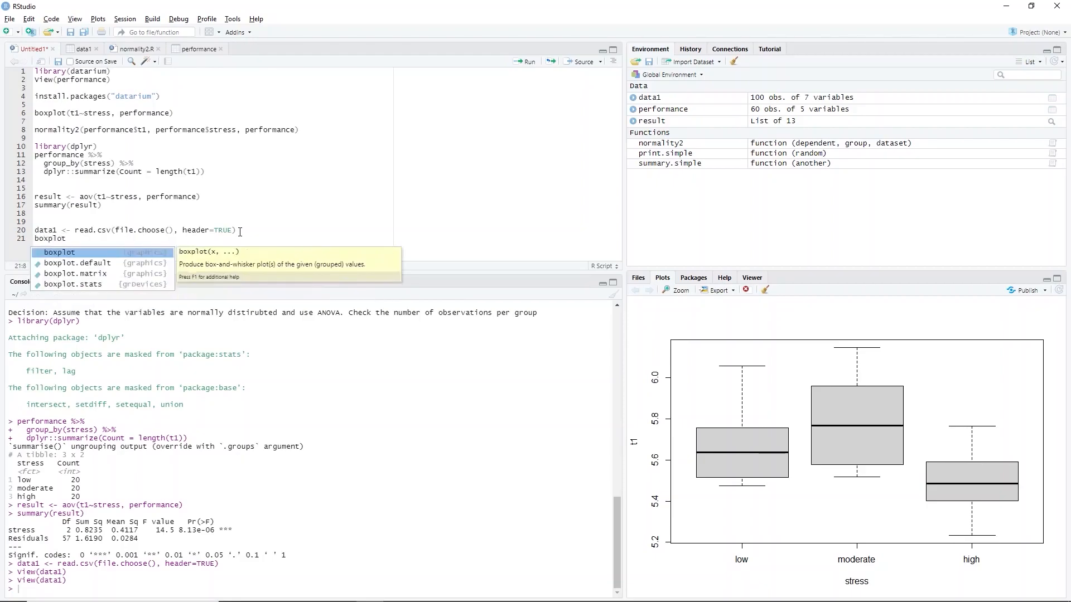
text(()
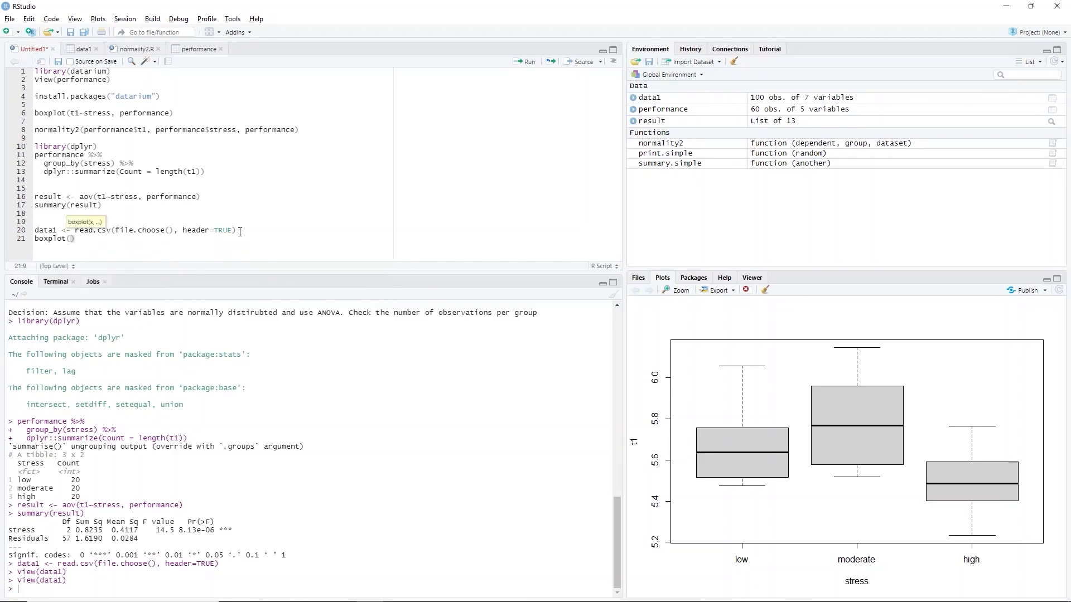
text(Opportunity.Evaluation )
text(Age)
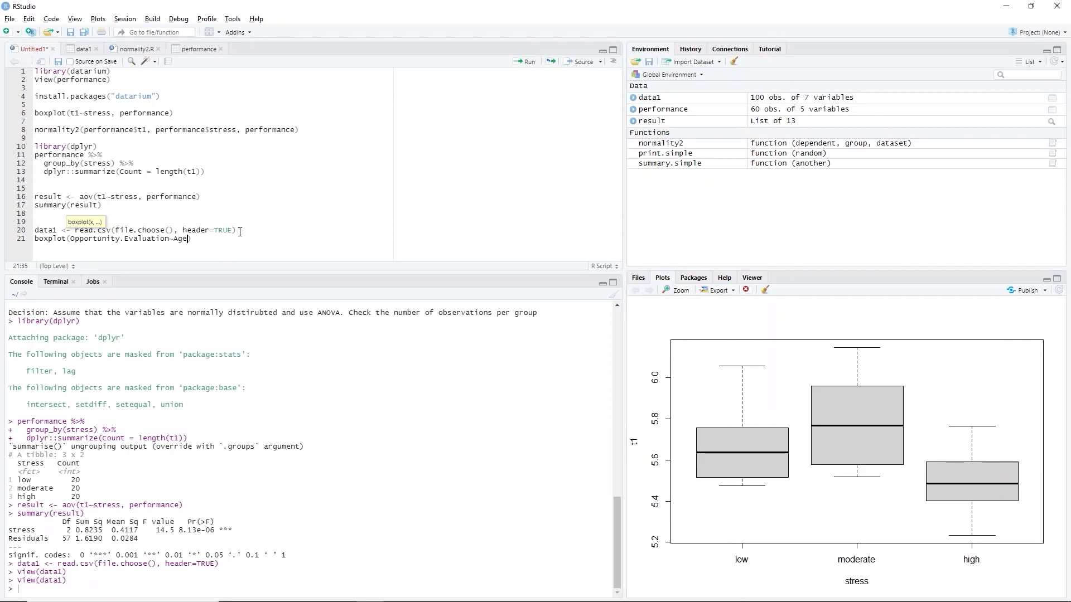
text(, data1)
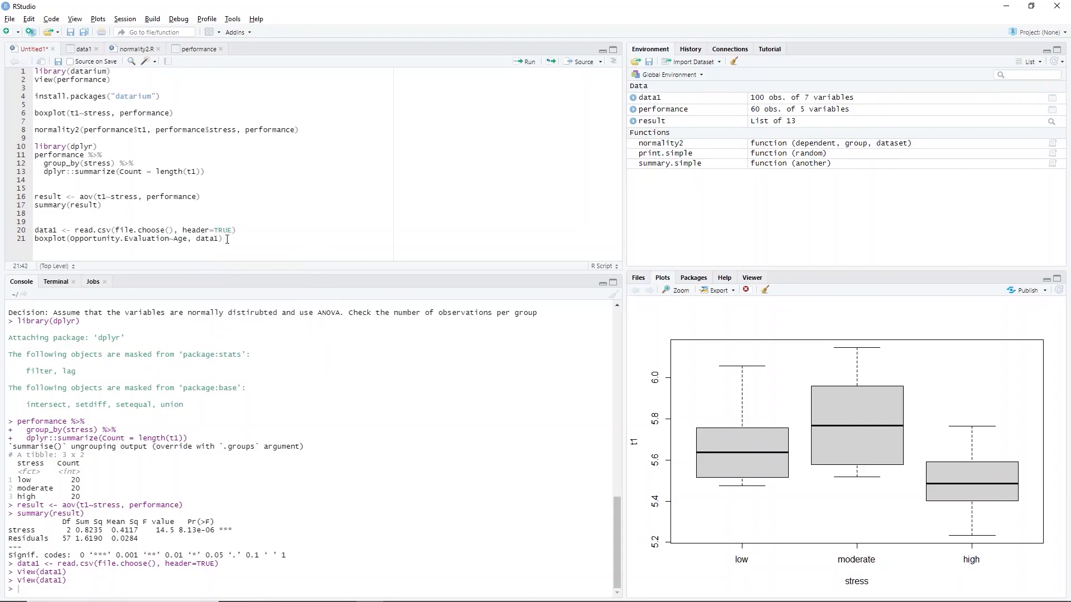
drag(226, 239, 16, 239)
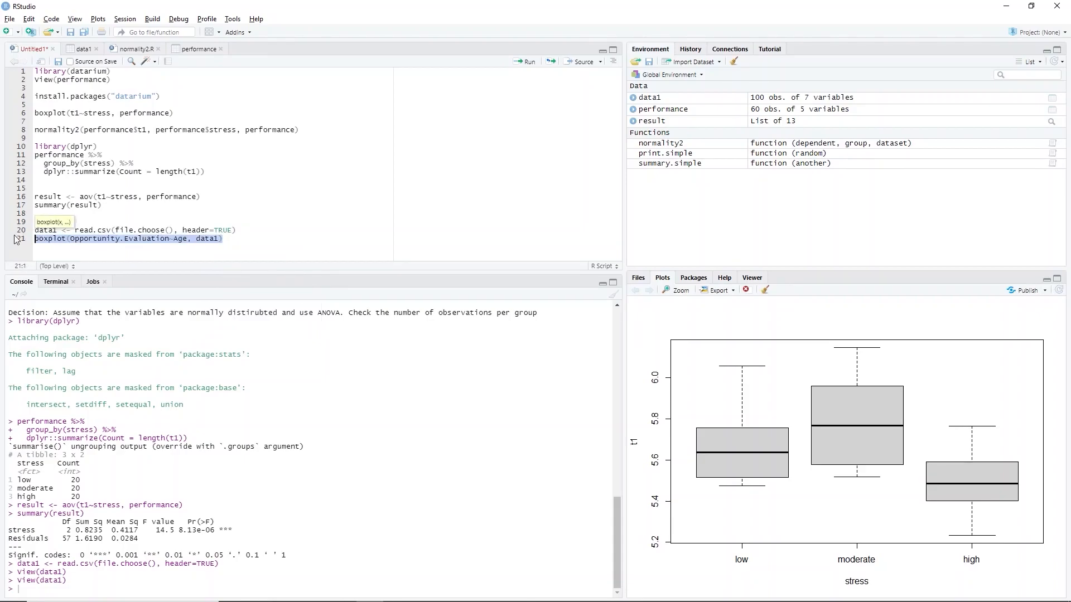
key(ctrl+Return)
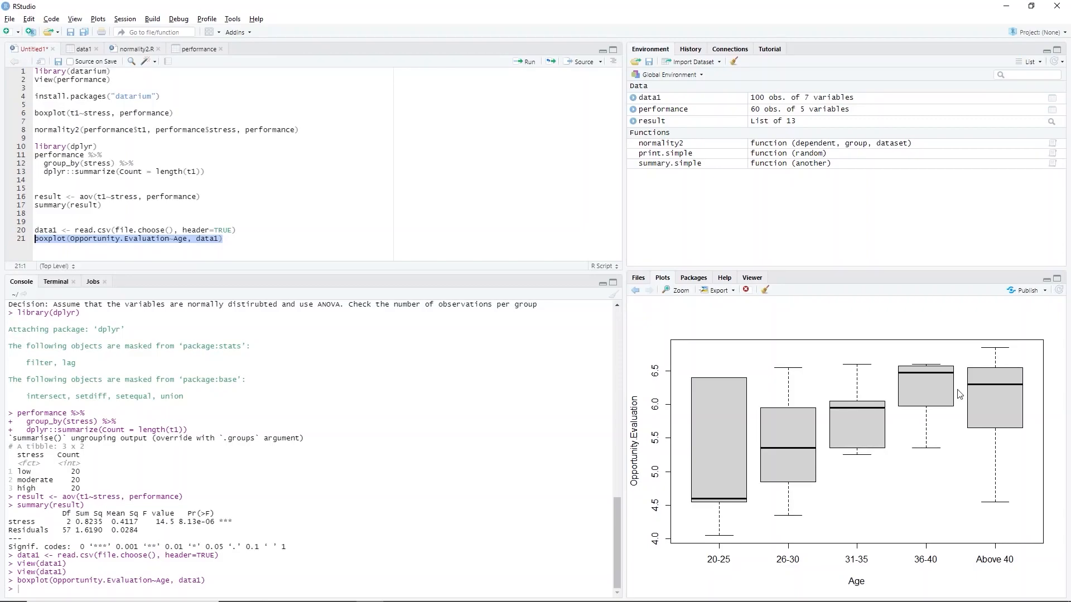
Start a normality2 call on line 22 with data1$Opportunity.Evaluation as the dependent variable.
click(269, 244)
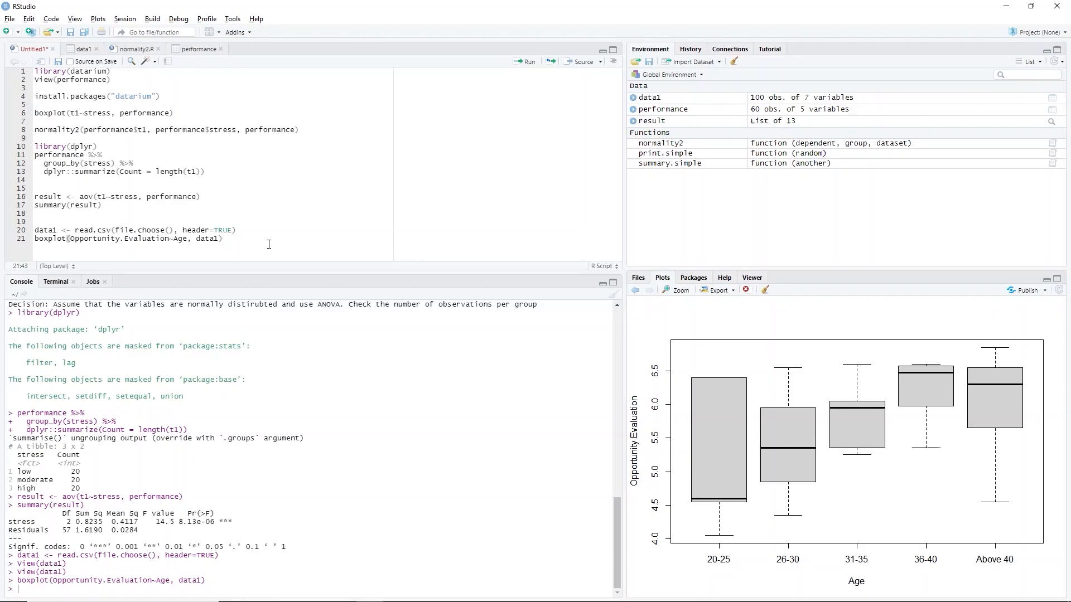
key(Return)
text(nor)
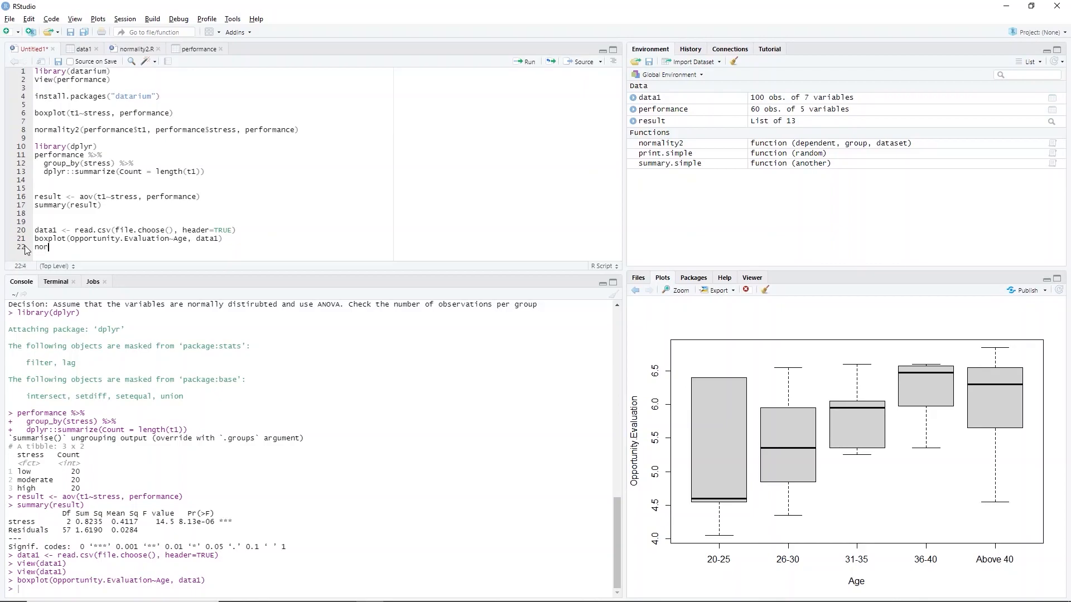
text(mali)
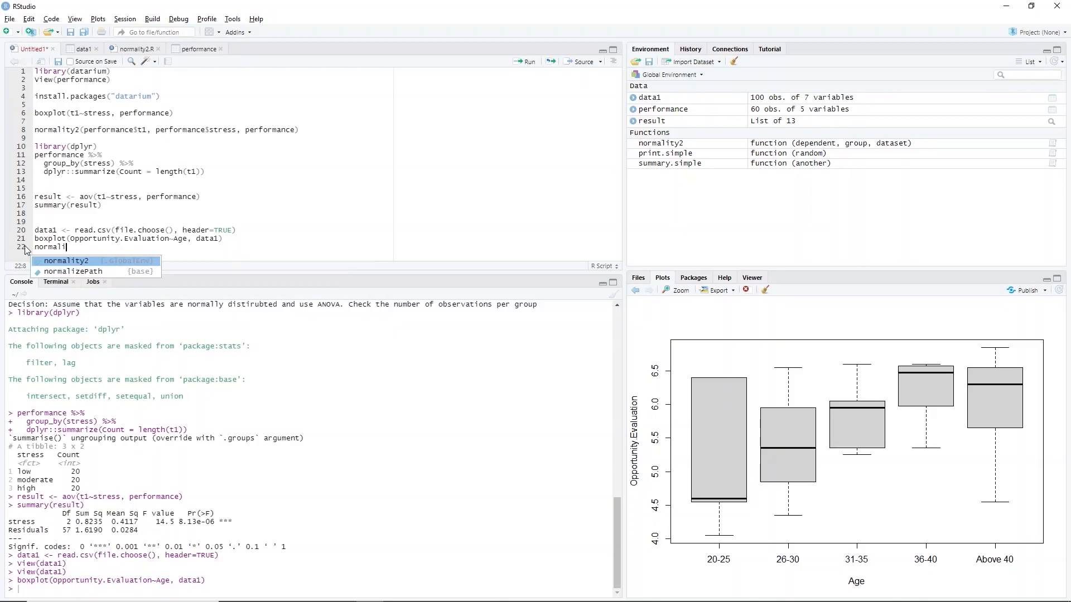
text(ty2)
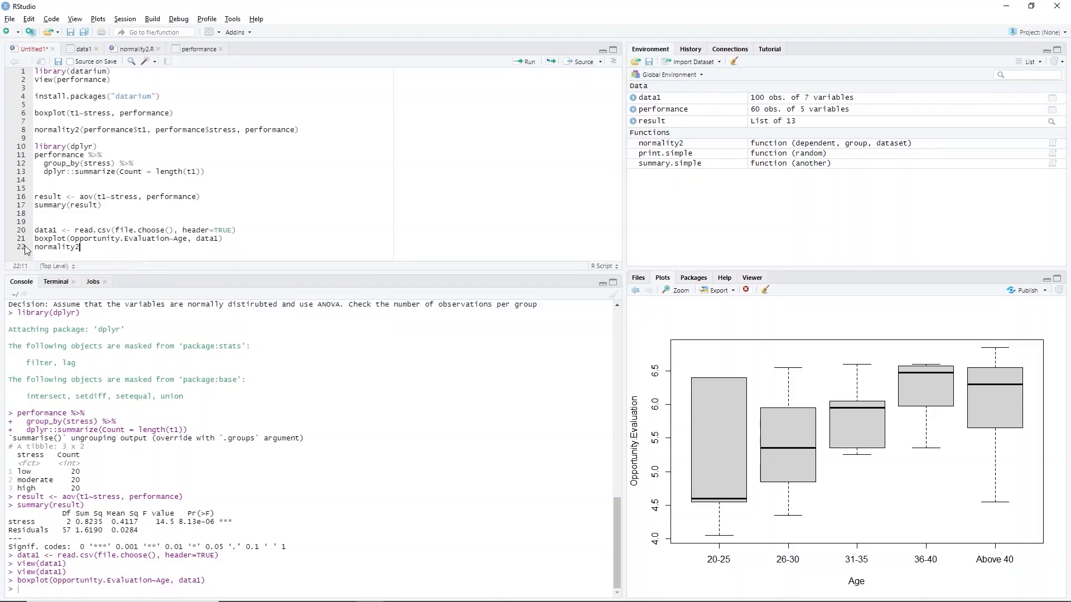
text(()
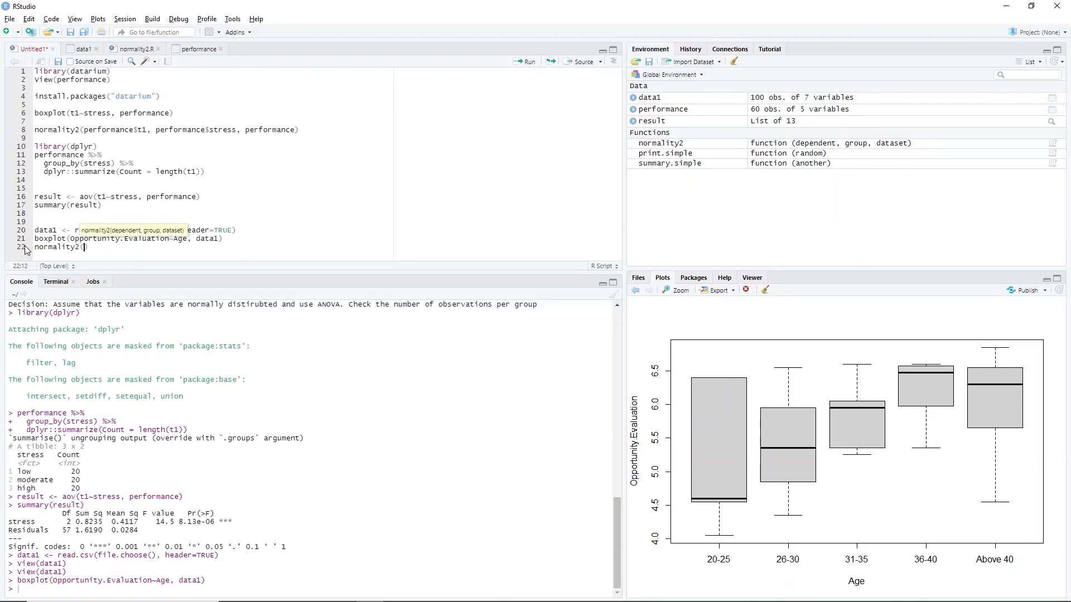
text(data1$)
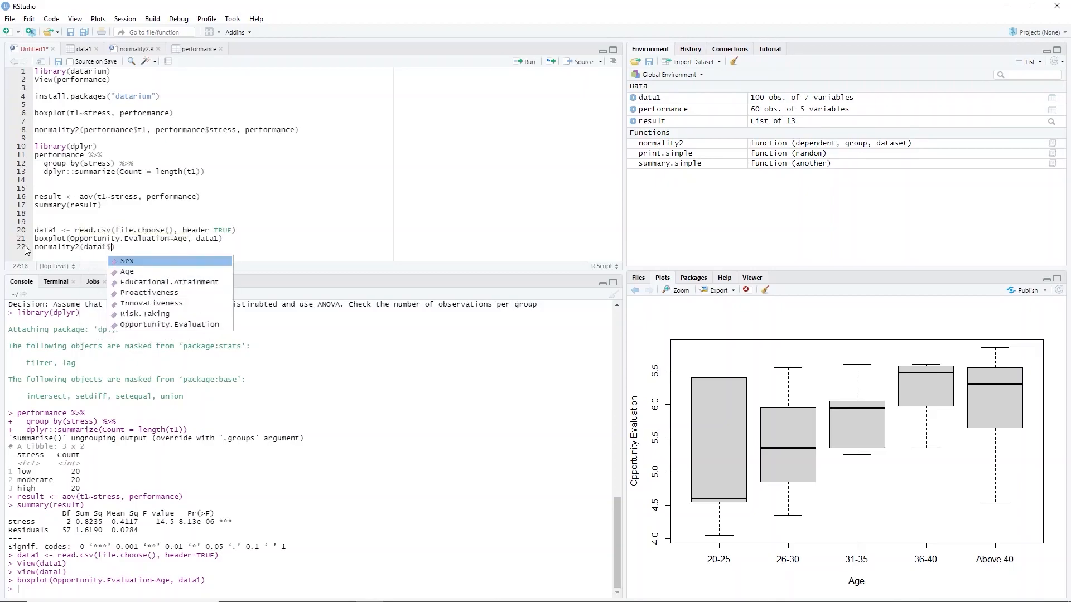
text(O)
key(Return)
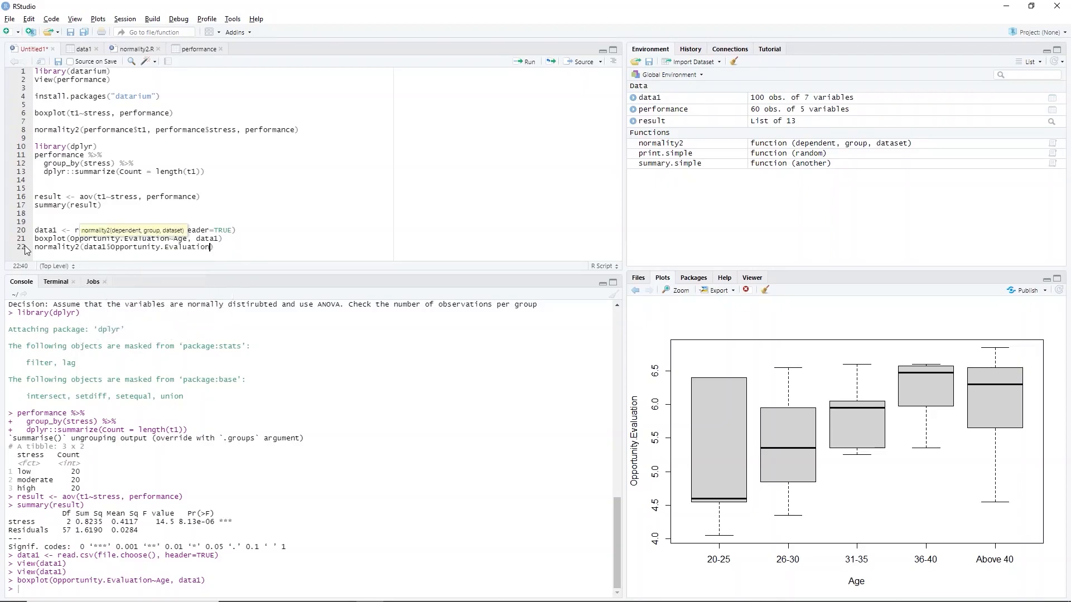
Complete the normality2 call with data1$Age as the group and data1 as the dataset, and run line 22.
text(, data1$)
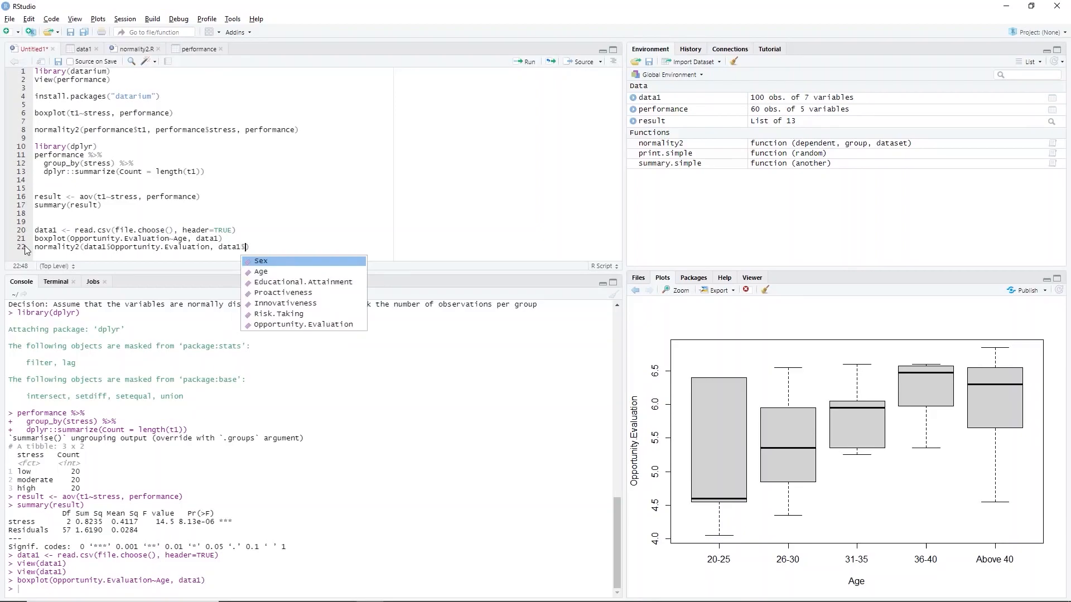
text(A)
key(Return)
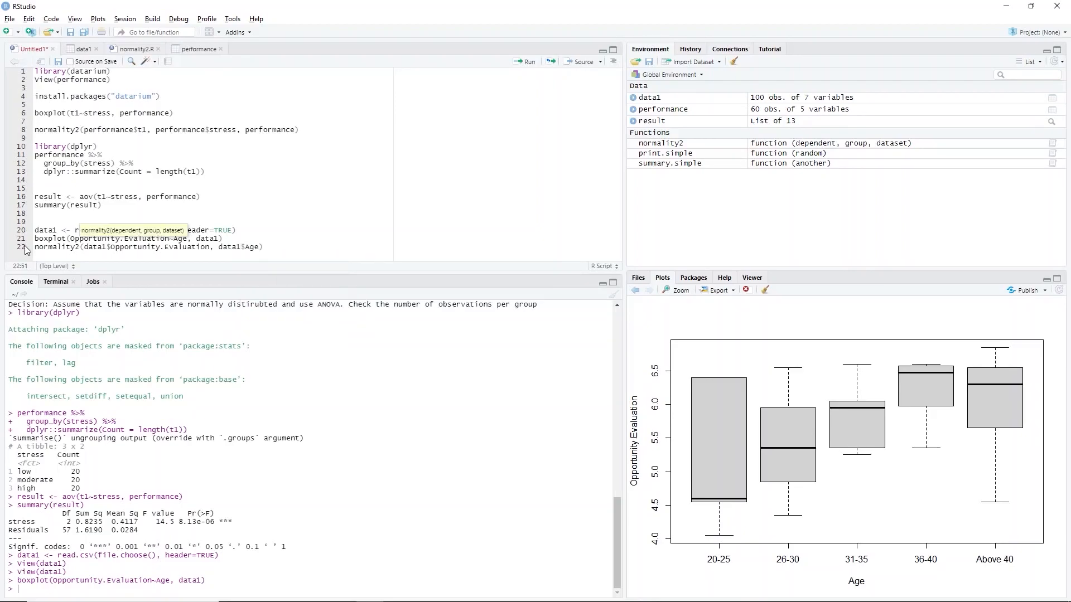
text(, data)
key(Return)
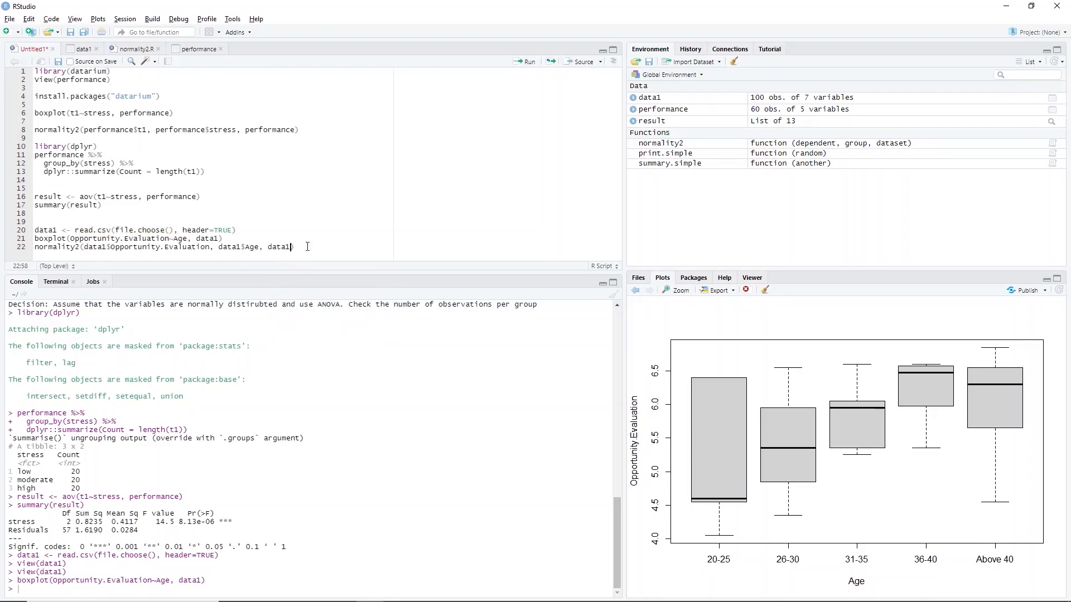
drag(295, 247, 19, 254)
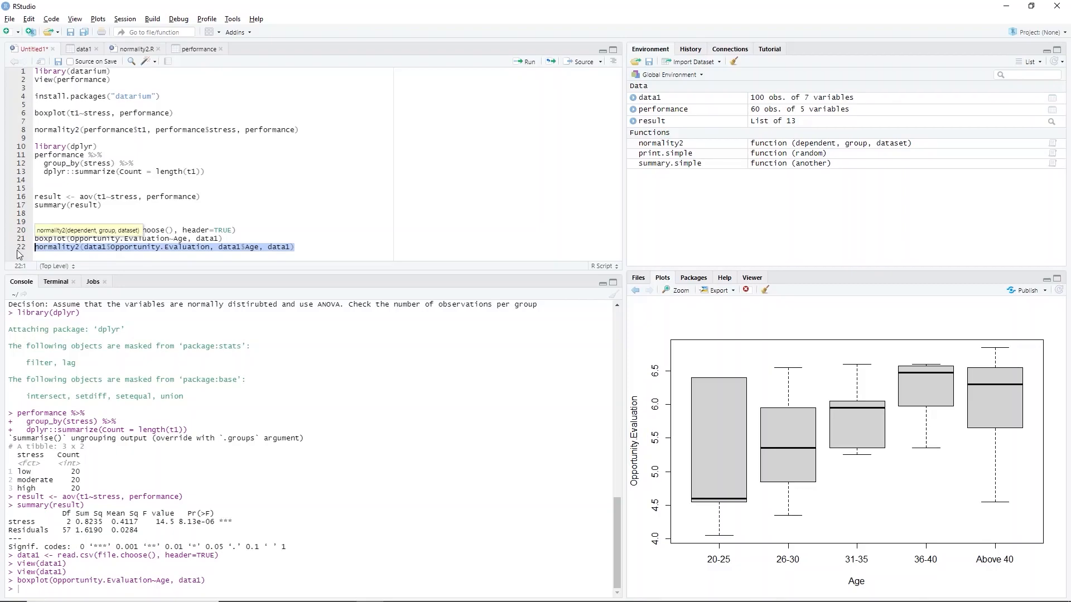
key(ctrl+Return)
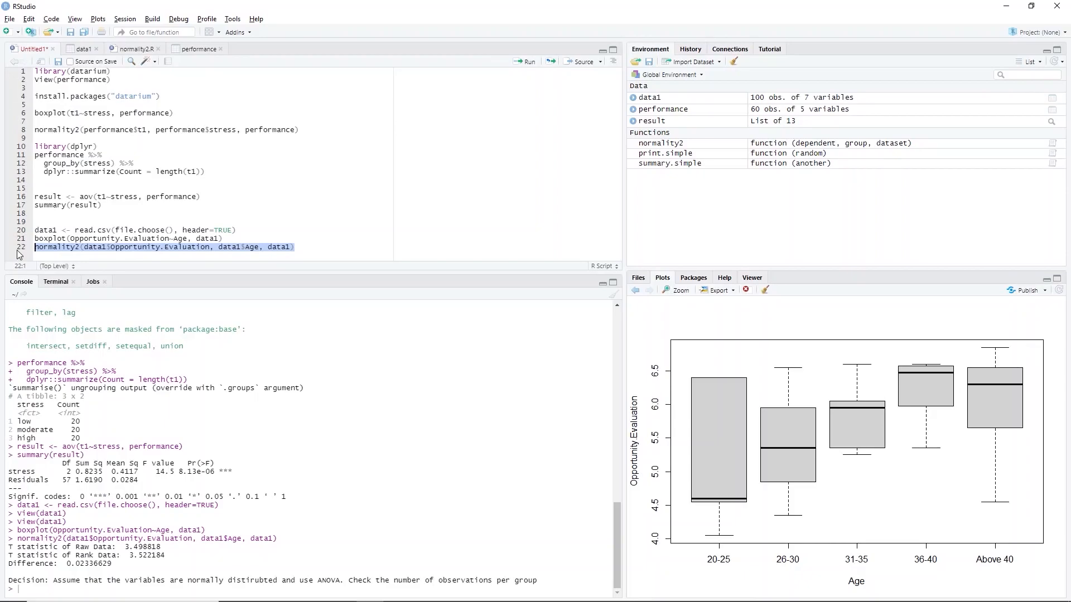
Start a pipeline on lines 23 and 24 with data1 %>% followed by group_by(Age) %>%.
click(310, 247)
key(Return)
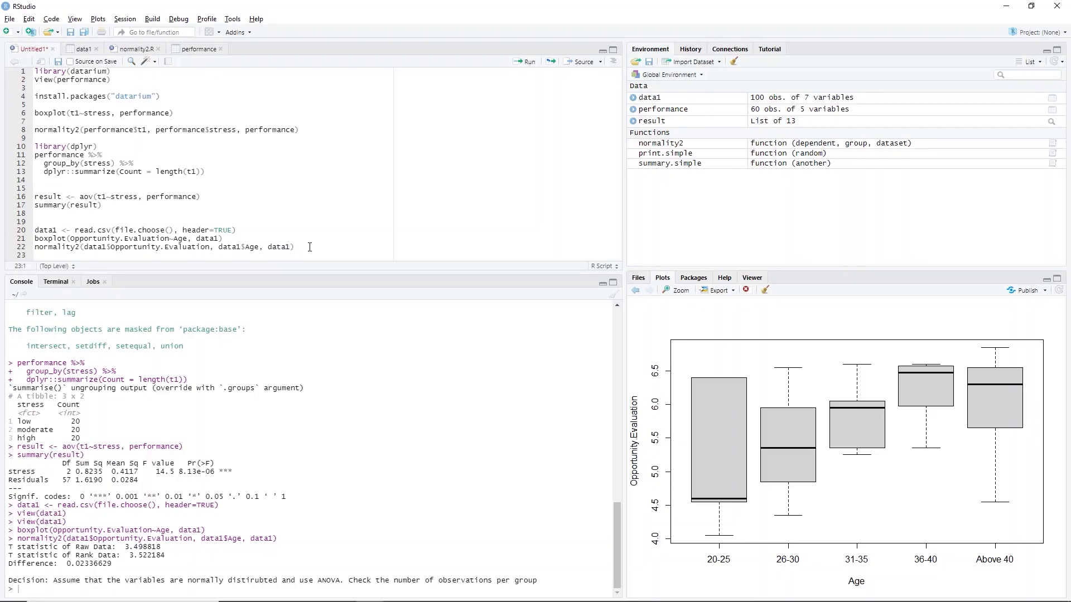
text(data1 %>%)
key(Return)
text(g)
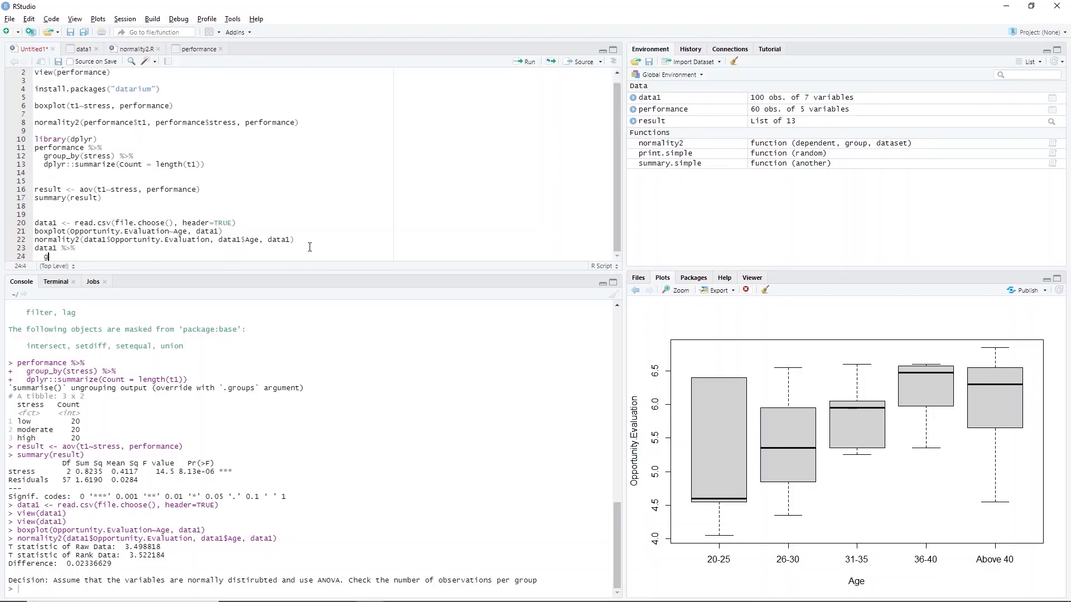
text(roup_)
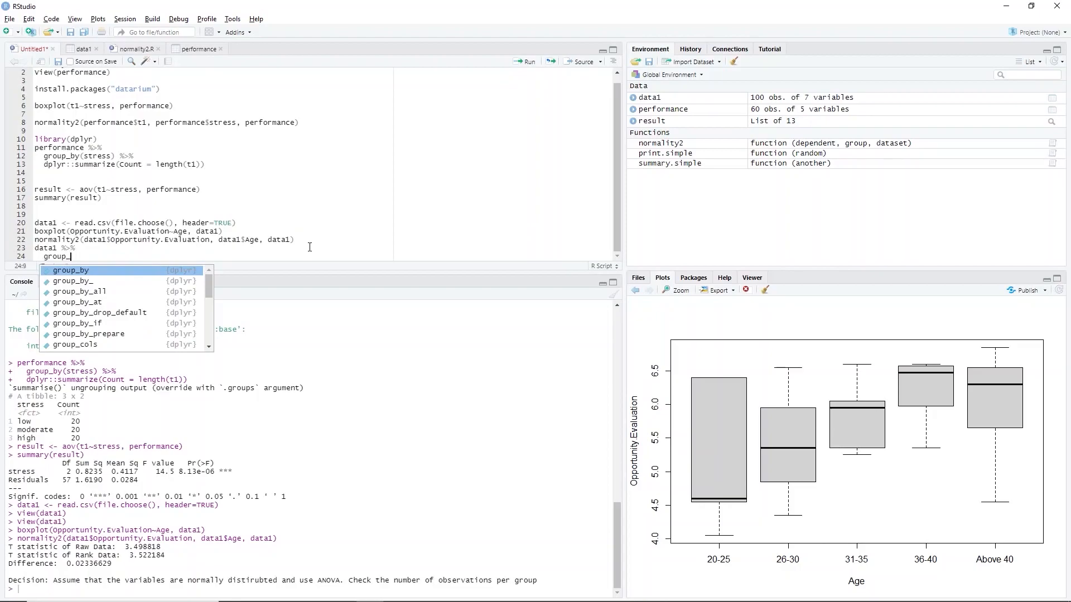
text(by()
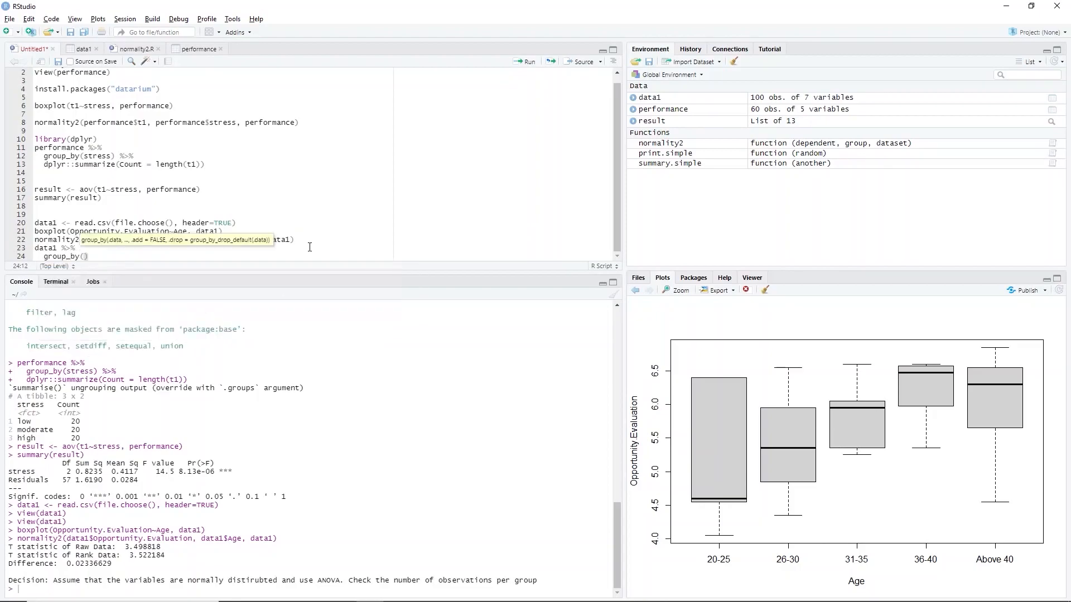
text(Age) %)
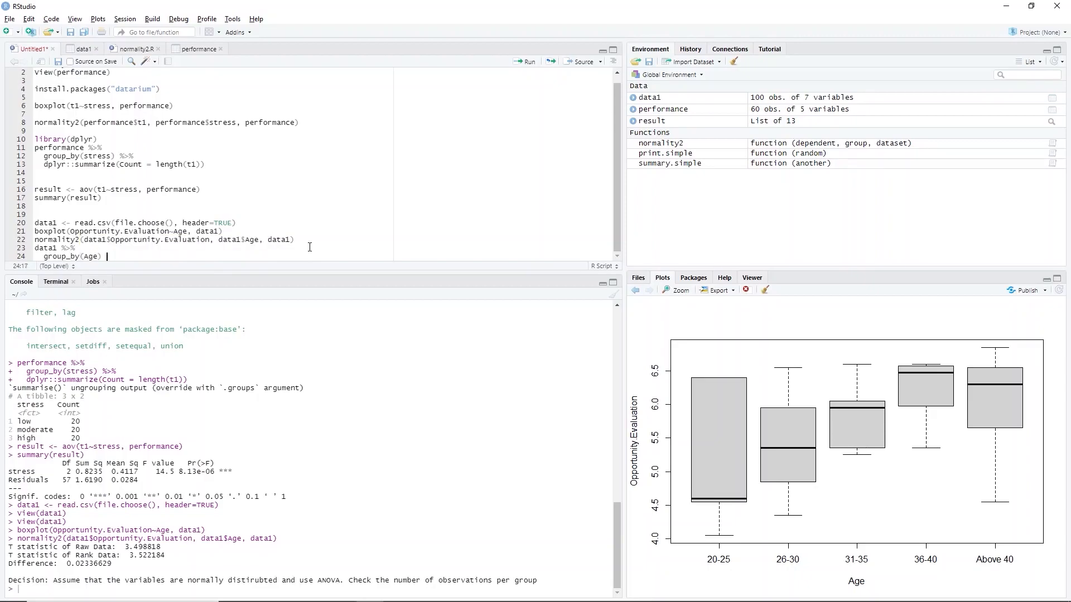
text(>%)
key(Return)
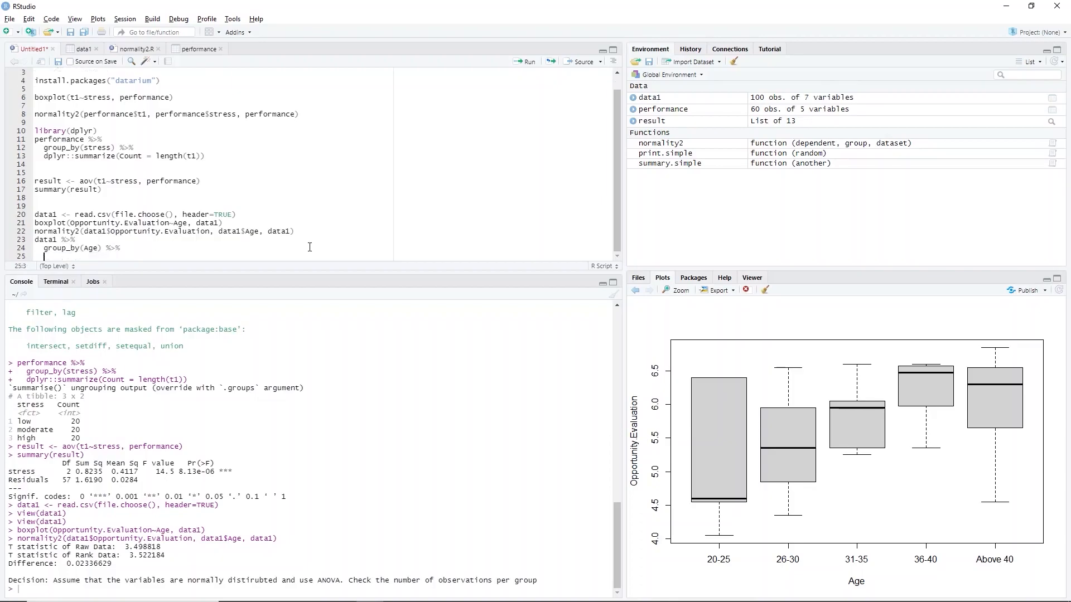
Finish the pipeline on line 25 with dplyr::summarize(Count = length(Opportunity.Evaluation)).
text(dplyr)
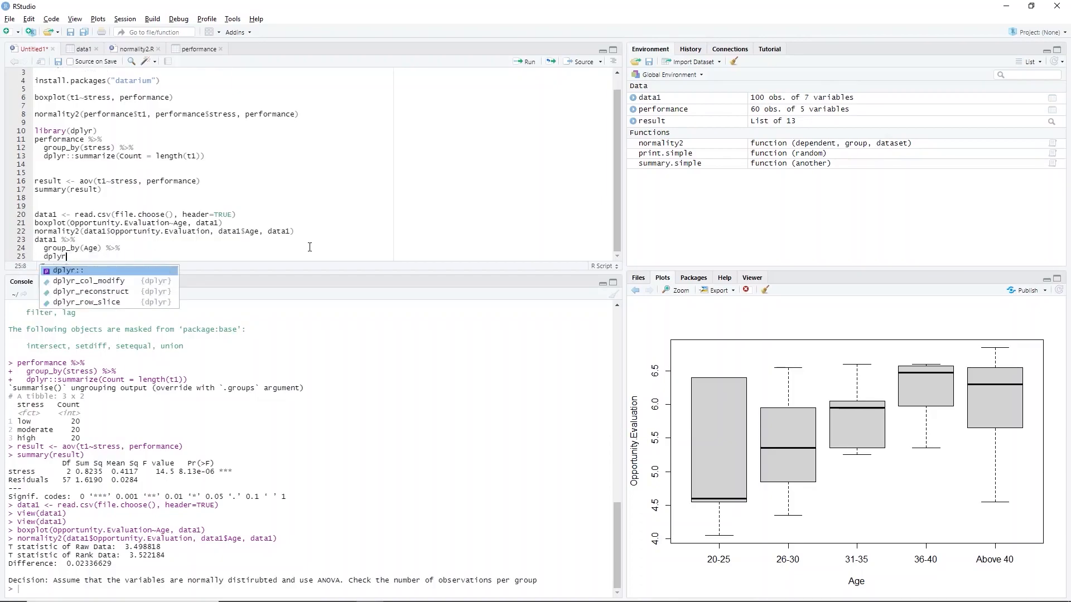
text(::s)
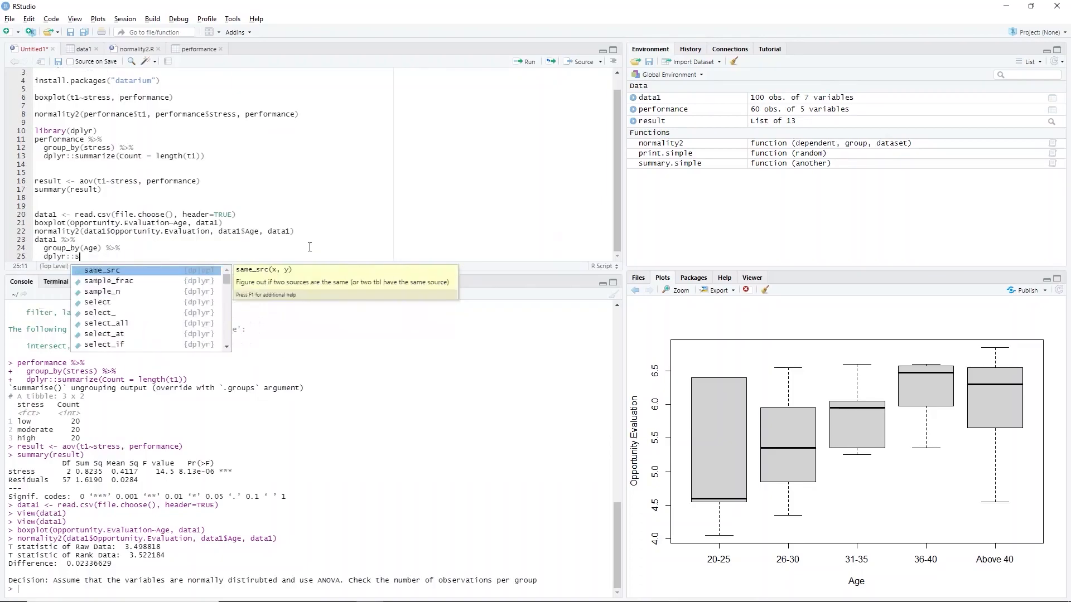
text(ummar)
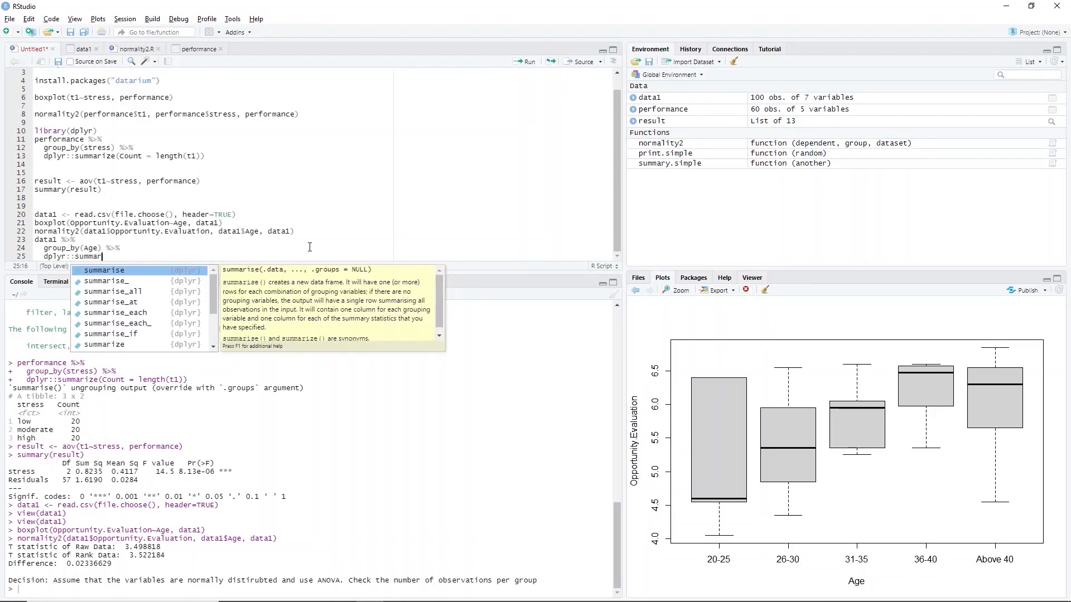
text(ize()
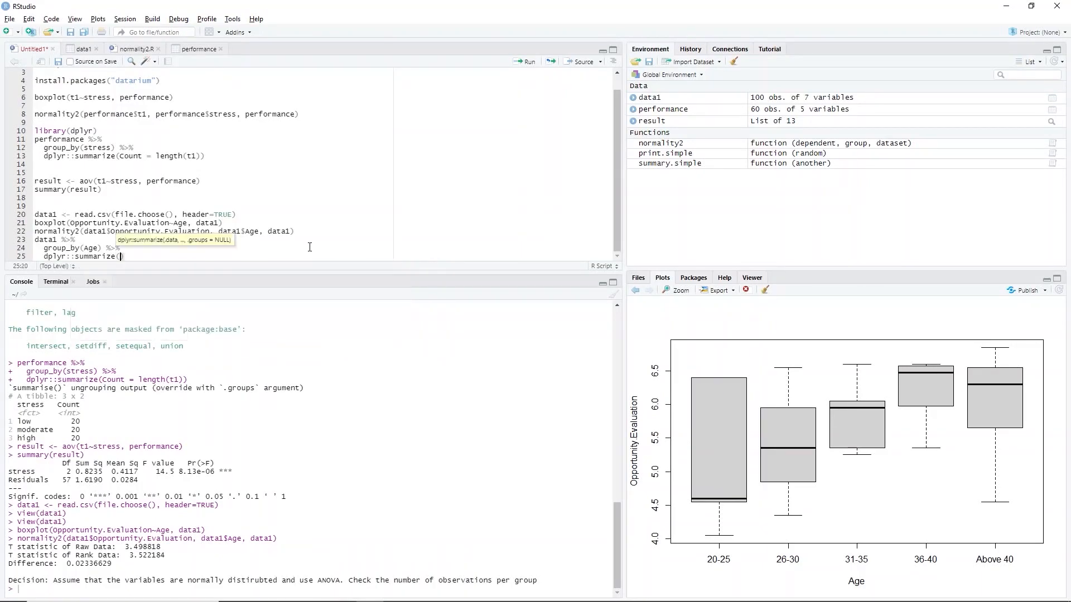
text(Count = lerngth)
key(BackSpace)
key(BackSpace)
key(BackSpace)
key(BackSpace)
key(BackSpace)
key(BackSpace)
text(ength()
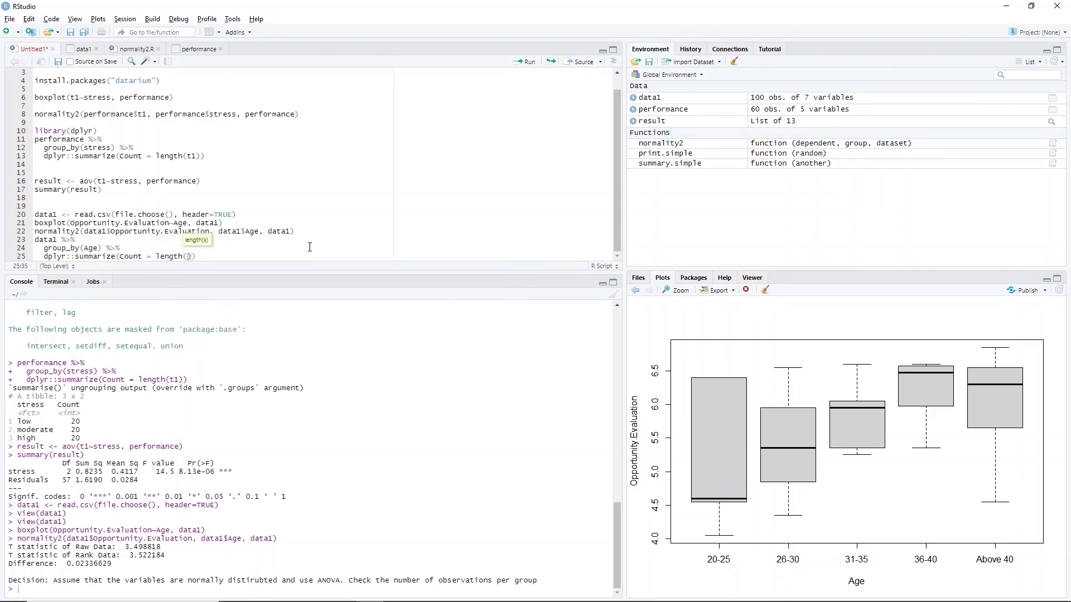
text(Opportunity.Evaluation)
Review the three parts of the data1 group-count pipeline and run lines 23 to 25.
double_click(49, 240)
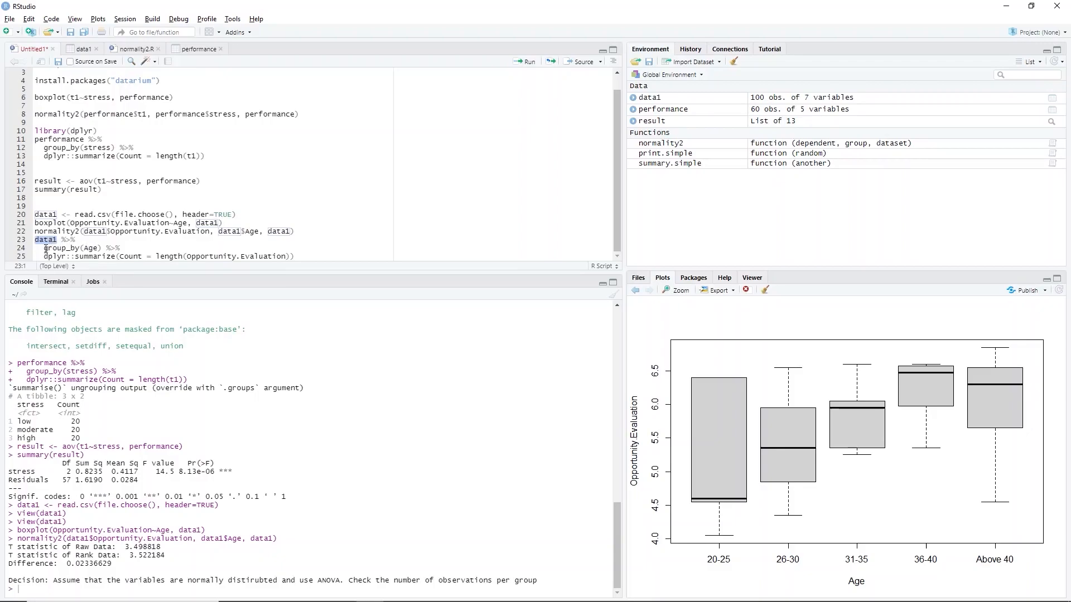
drag(44, 249, 124, 246)
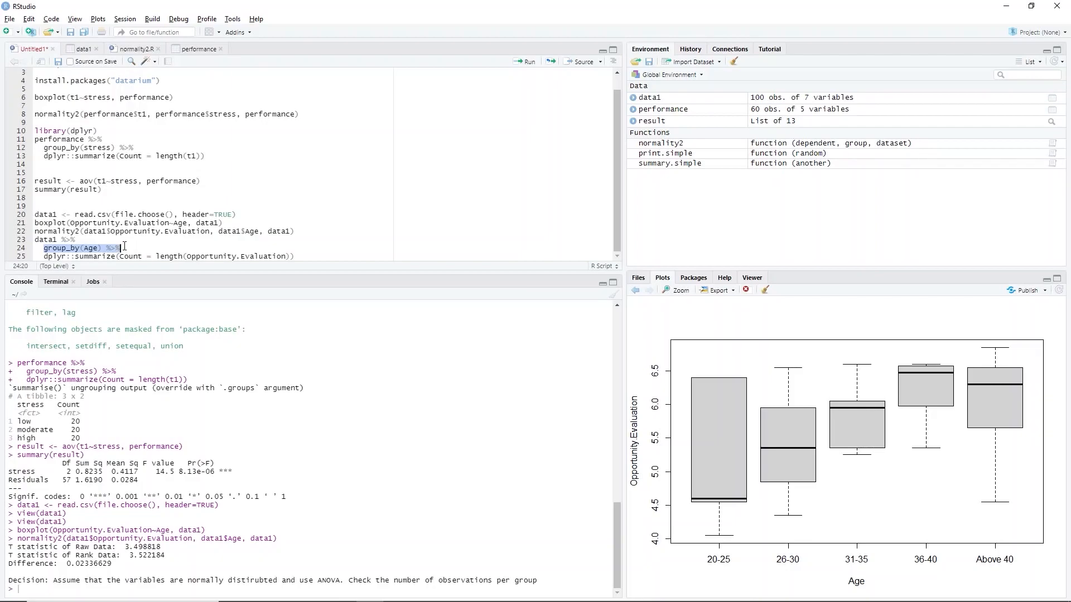
drag(45, 257, 289, 261)
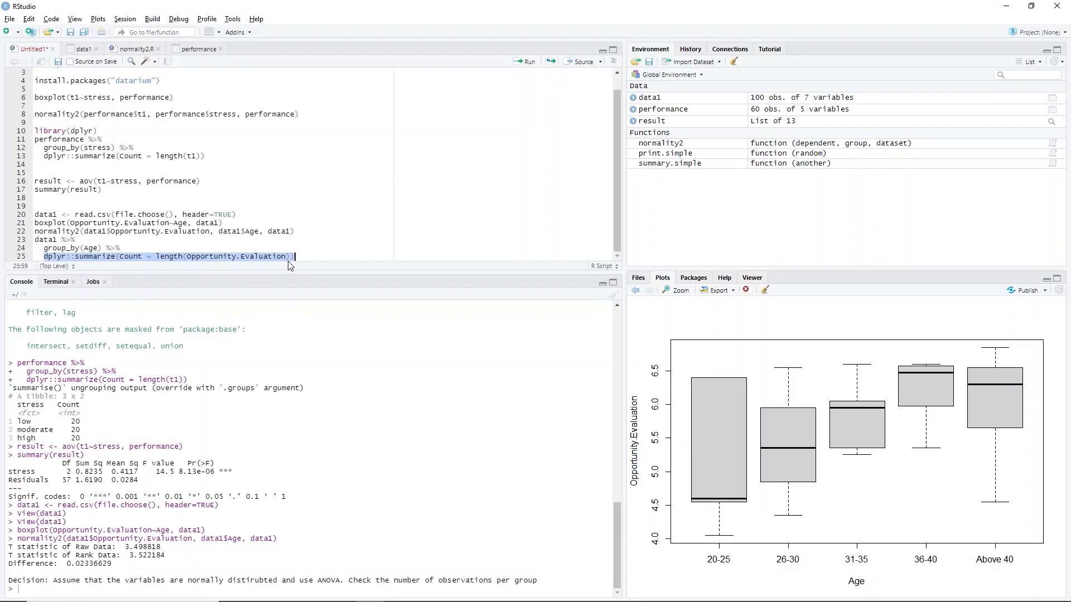
drag(287, 257, 32, 241)
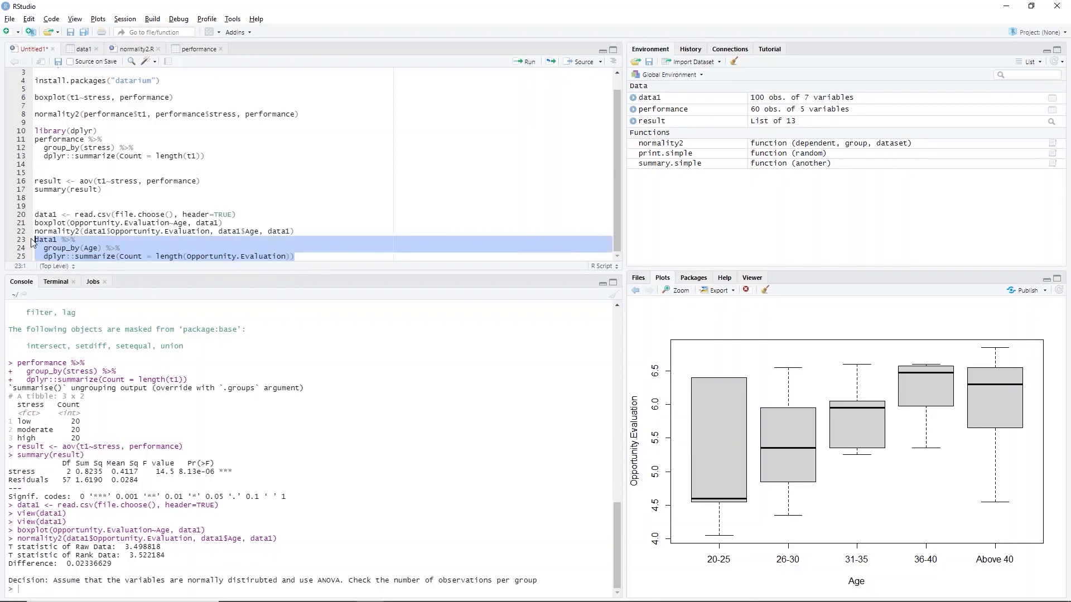
key(ctrl+Return)
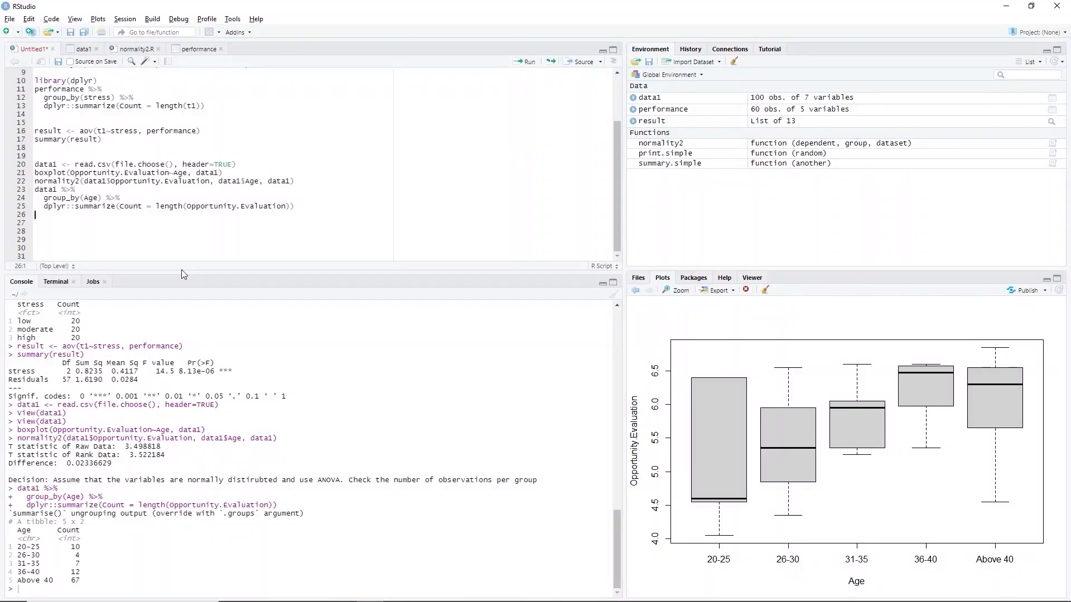
Add oneway.test(Opportunity.Evaluation~Age, data1) on line 26 and run it.
text(onewa)
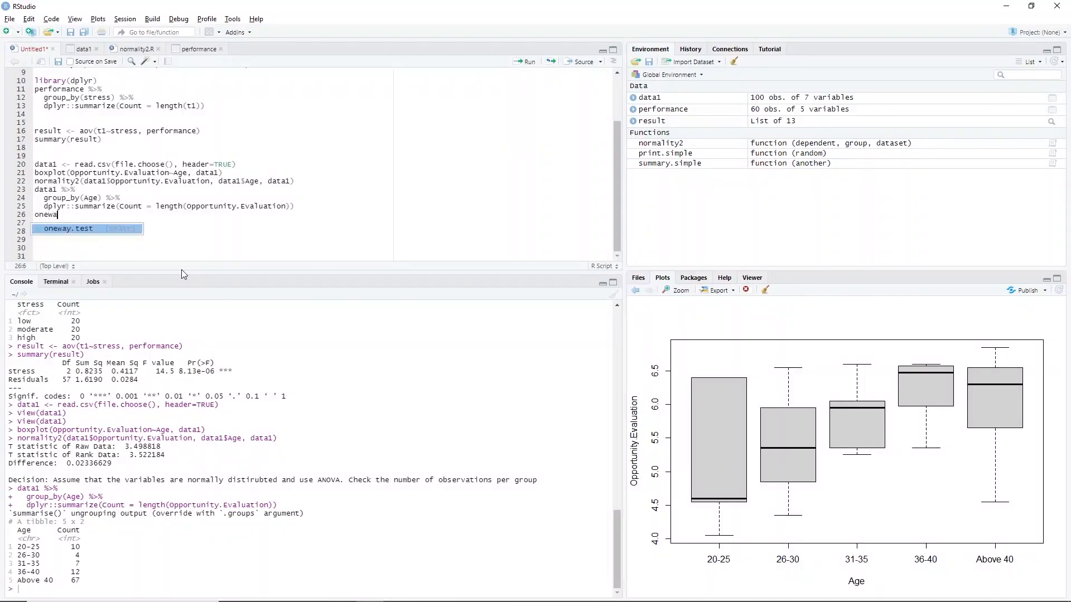
key(Tab)
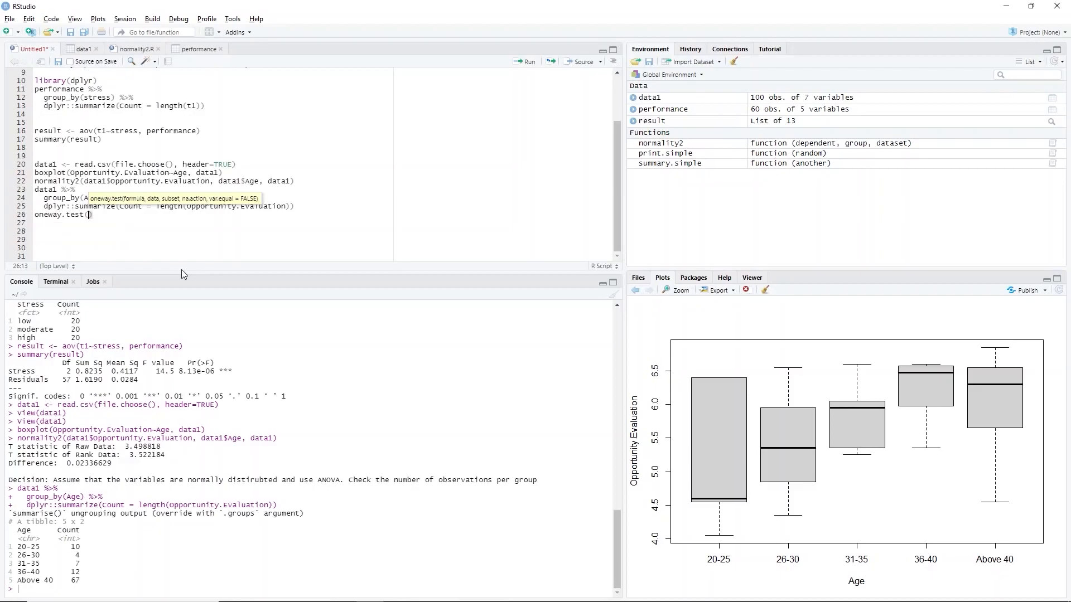
text(Opportunity.Evaluation~Age, data1)
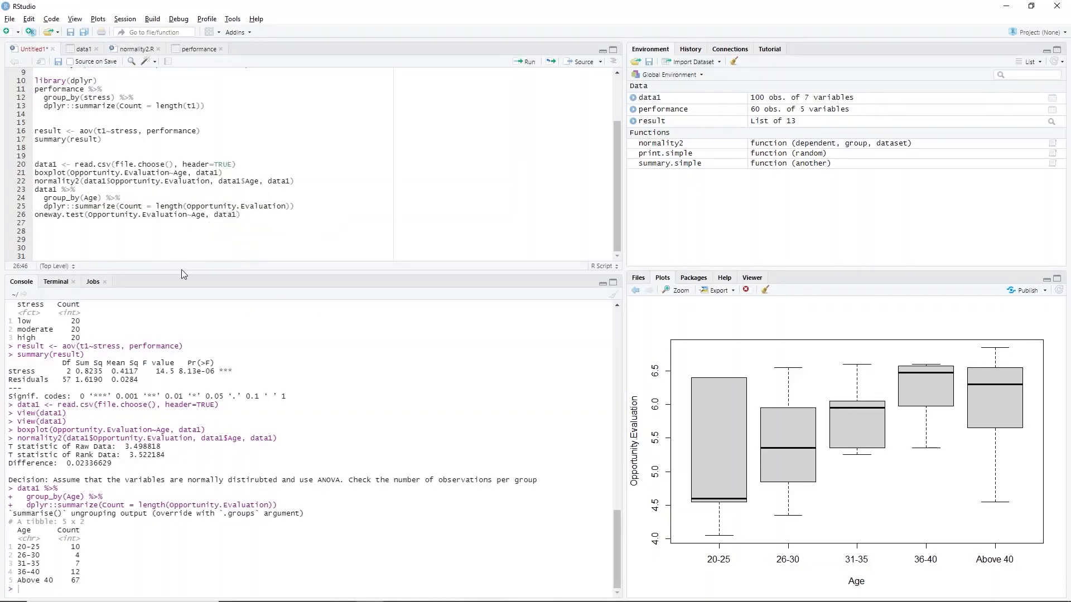
drag(84, 214, 35, 214)
drag(204, 215, 88, 214)
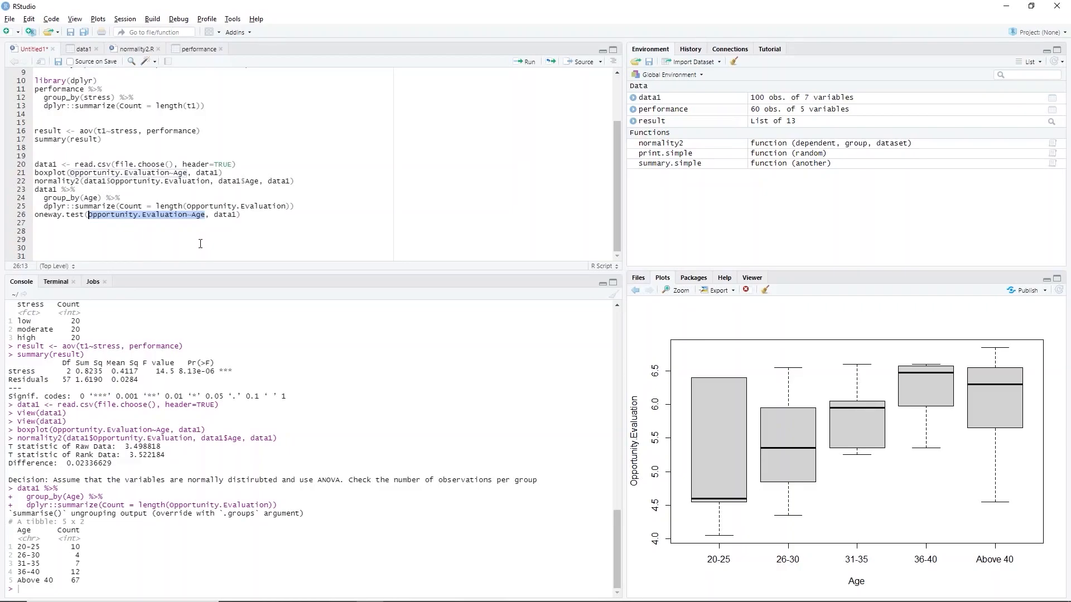
double_click(226, 215)
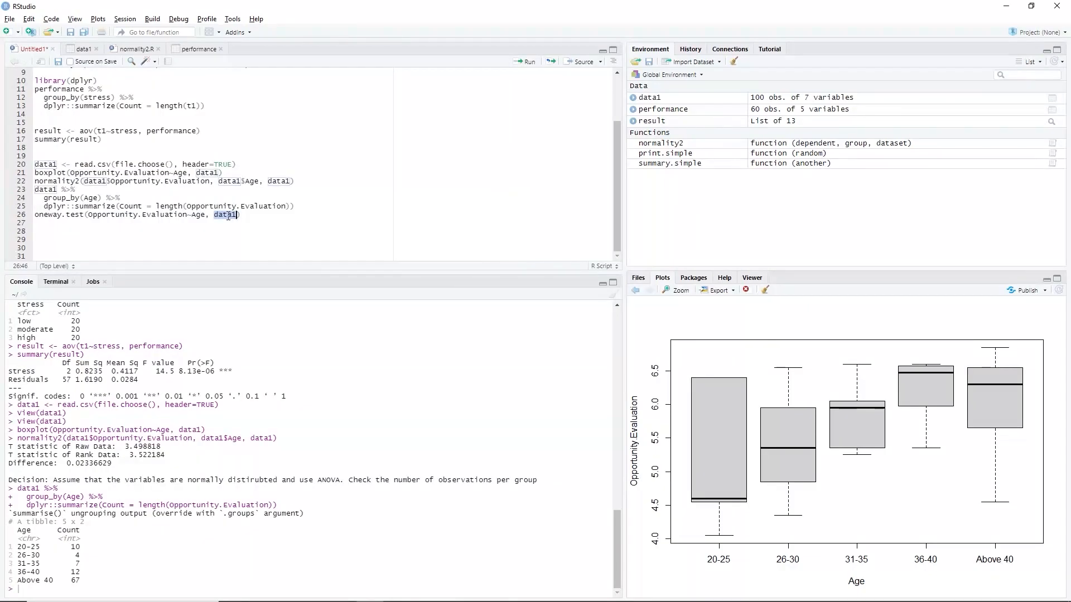
drag(241, 216, 28, 218)
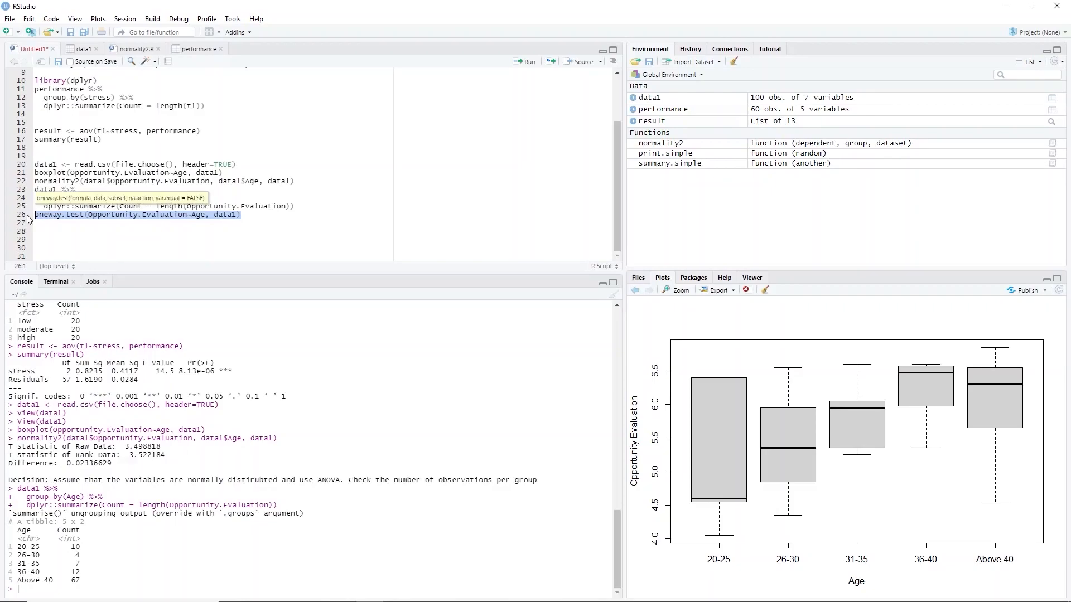
key(ctrl+Return)
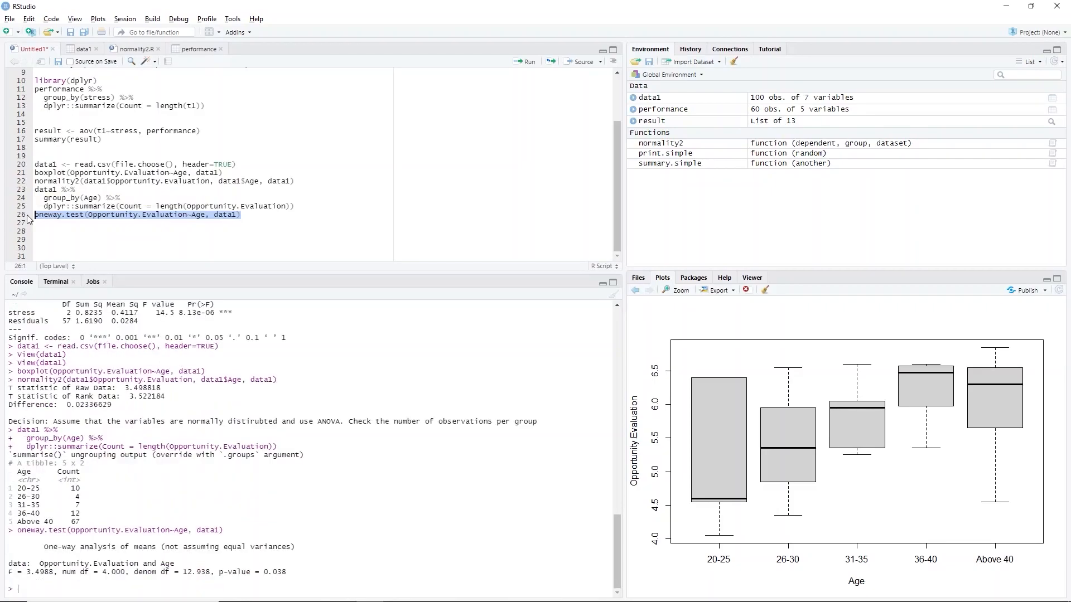
Examine the F statistic, numerator and denominator degrees of freedom, and p-value in the one-way test output.
drag(9, 572, 52, 572)
drag(62, 572, 125, 572)
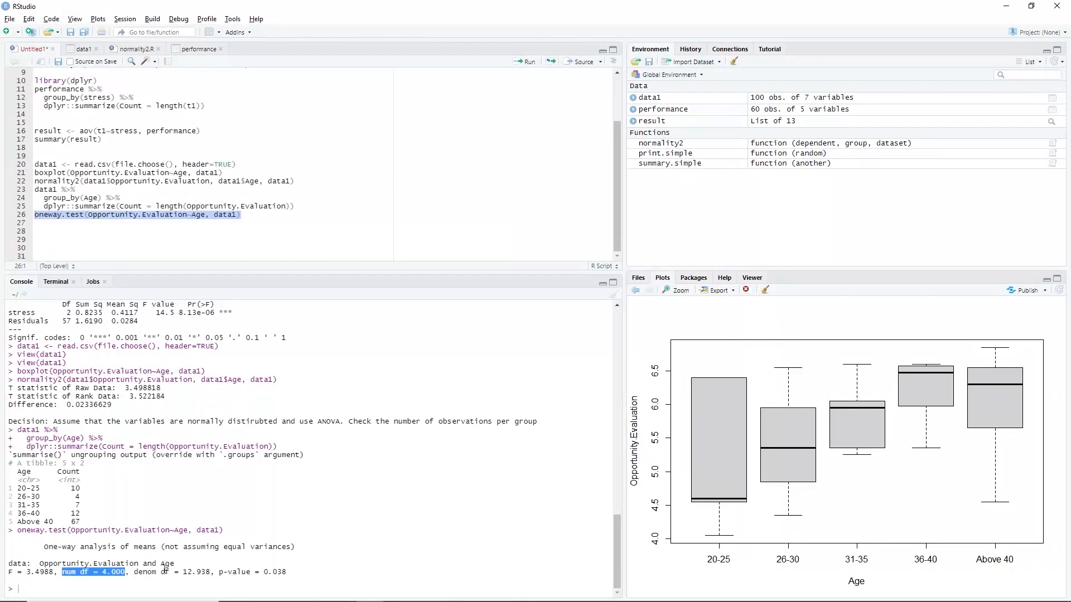
drag(134, 572, 210, 573)
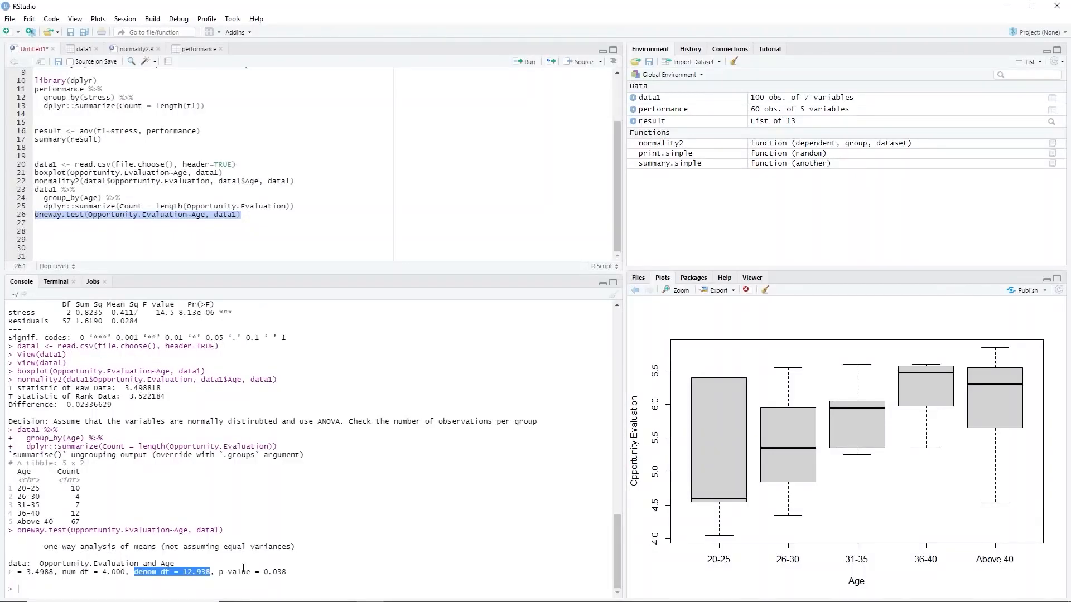
drag(219, 572, 296, 572)
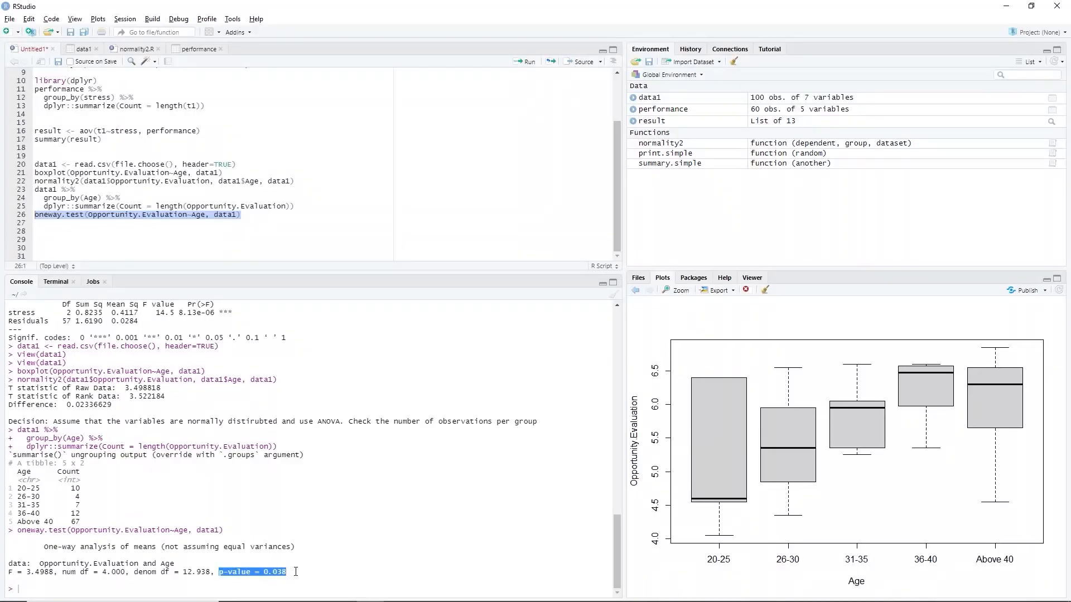
click(296, 571)
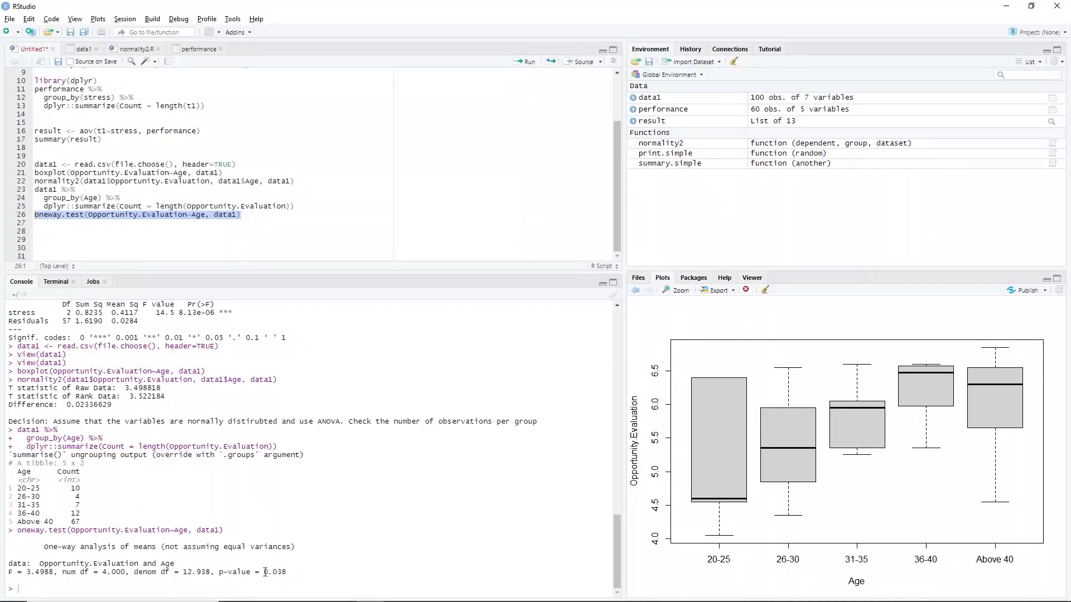